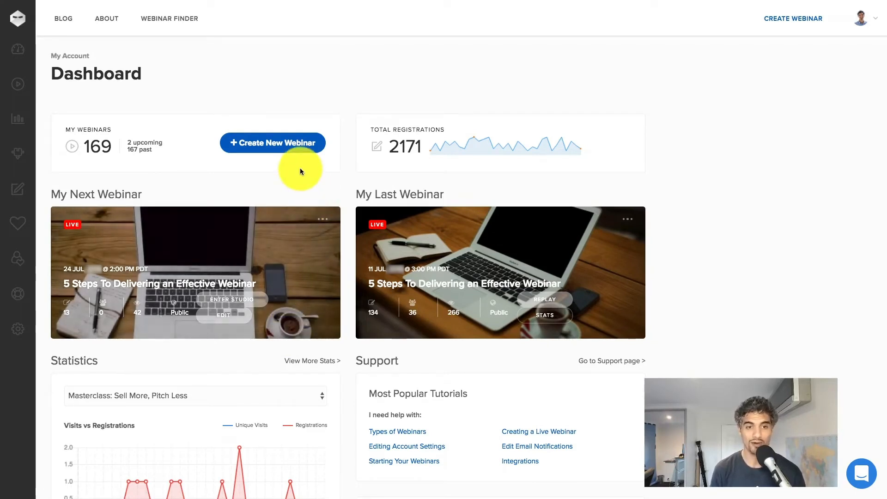
Step: Start a new webinar, preview the Automated, Series and Hybrid types, then choose Live
{"action": "left_click", "coordinate": [799, 23]}
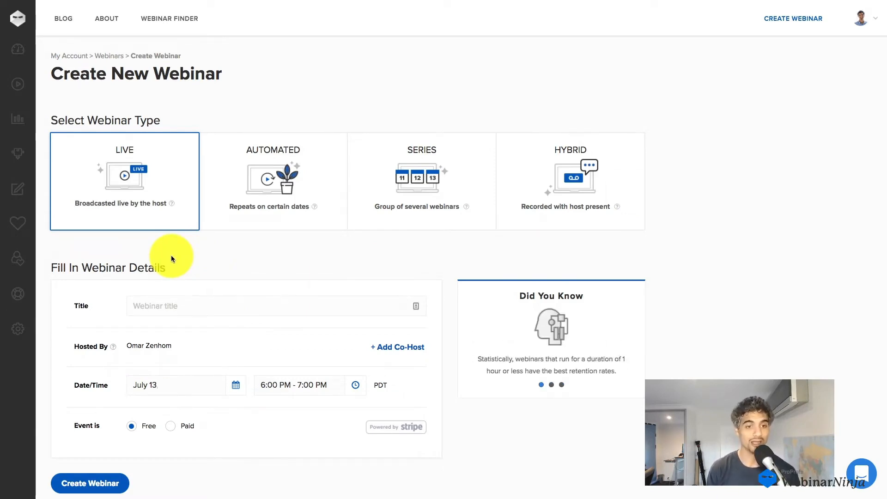
{"action": "left_click", "coordinate": [260, 199]}
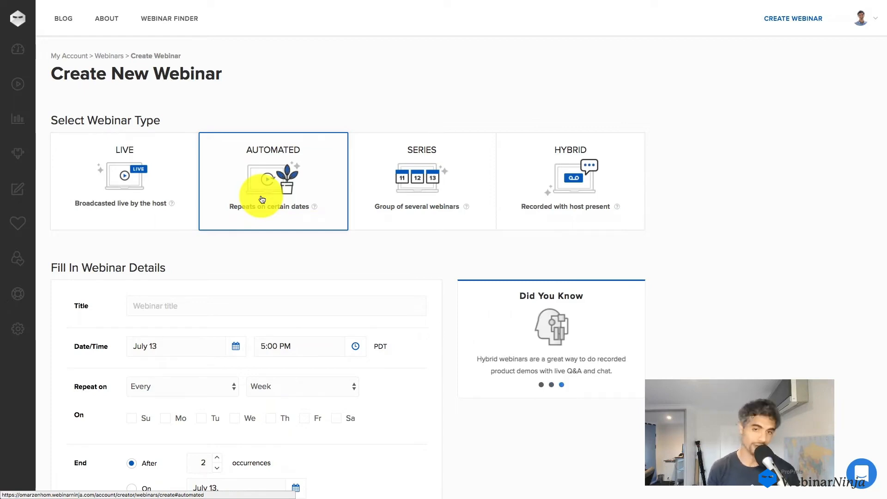
{"action": "left_click", "coordinate": [389, 189]}
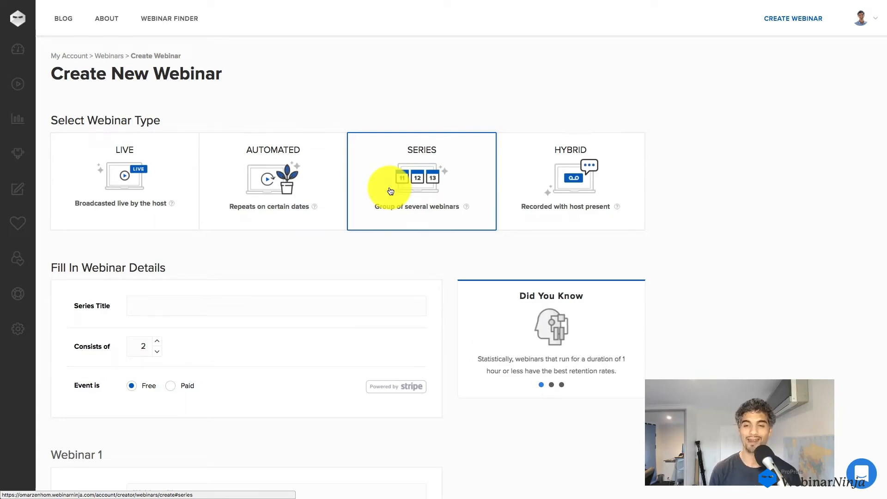
{"action": "left_click", "coordinate": [534, 195]}
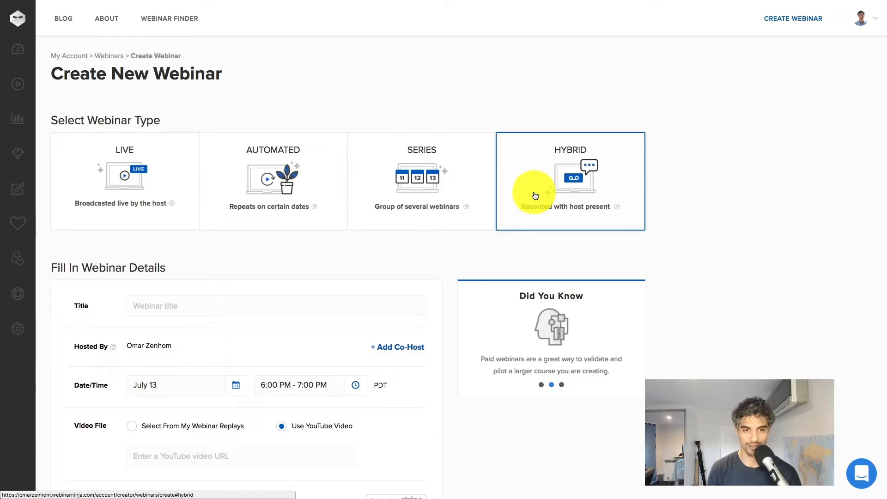
{"action": "left_click", "coordinate": [129, 191]}
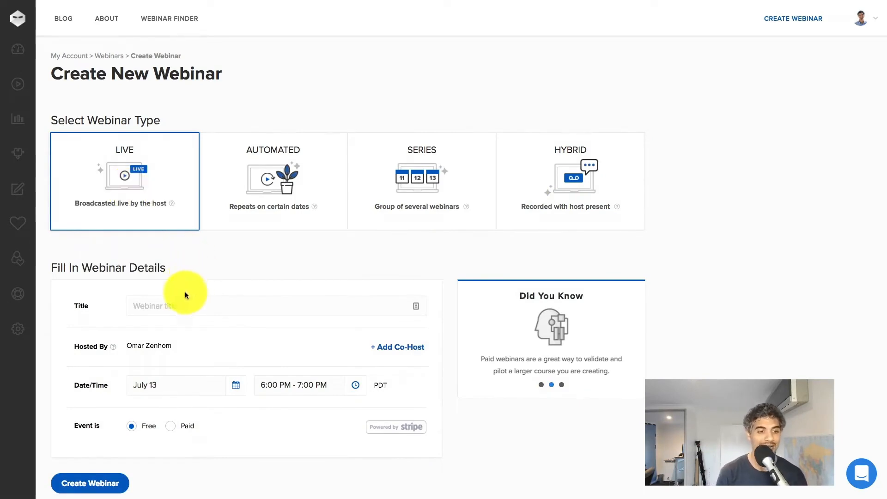
Step: Title the webinar 'Getting More Attendees on Your Webinar'
{"action": "left_click", "coordinate": [175, 302]}
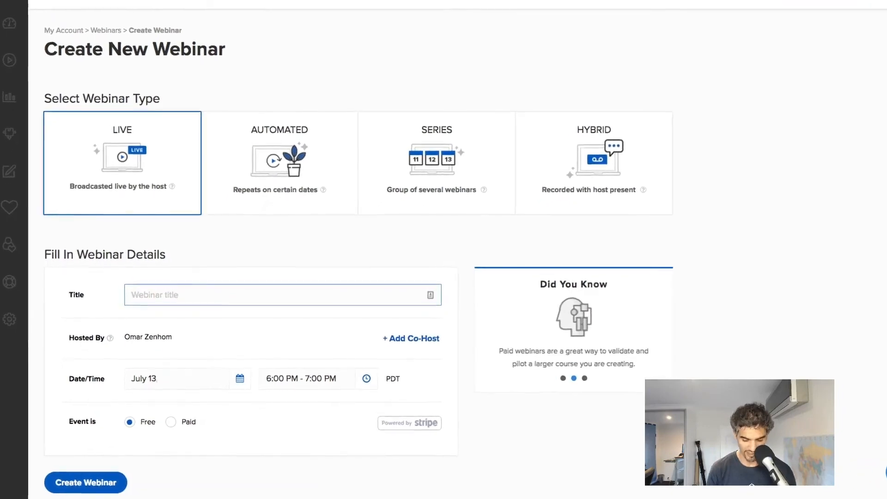
{"action": "type", "text": "Getting More "}
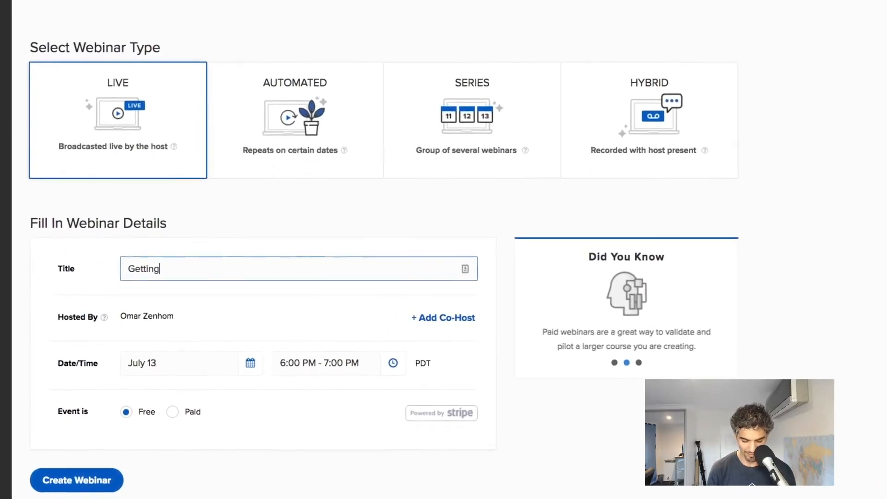
{"action": "type", "text": "Att"}
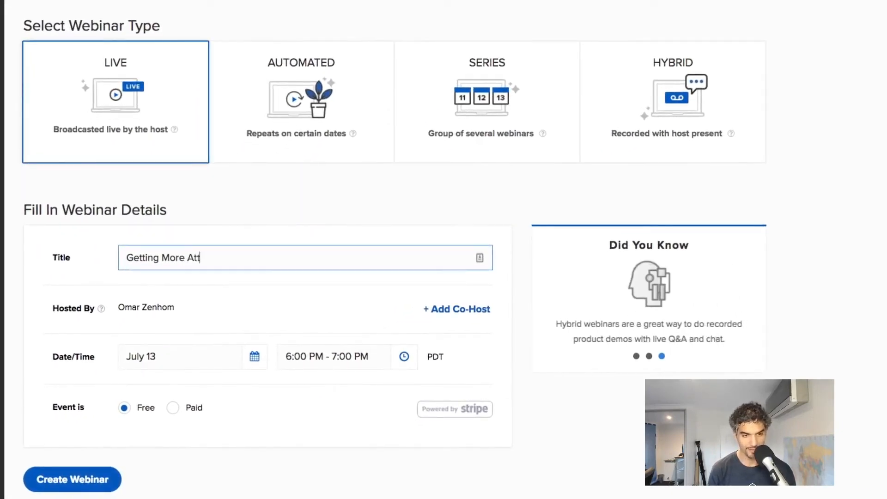
{"action": "type", "text": "endees on "}
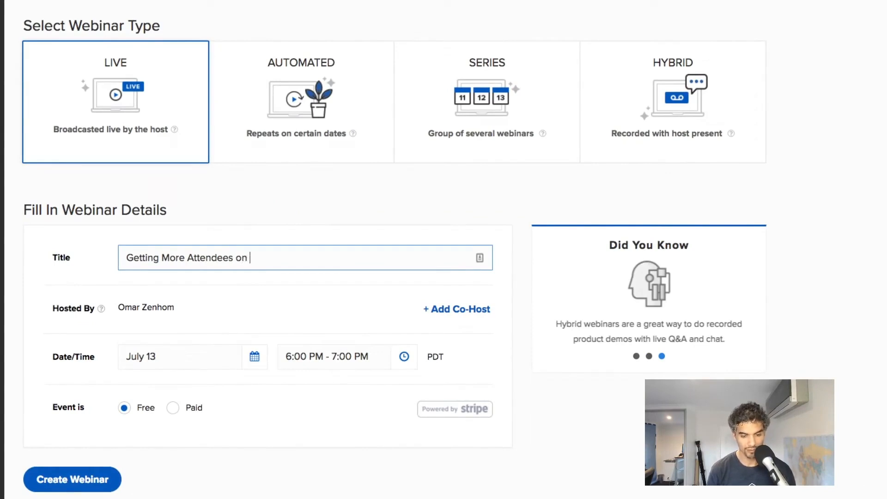
{"action": "type", "text": "Your Sebi"}
{"action": "key", "text": "BackSpace"}
{"action": "key", "text": "BackSpace"}
{"action": "key", "text": "BackSpace"}
{"action": "key", "text": "BackSpace"}
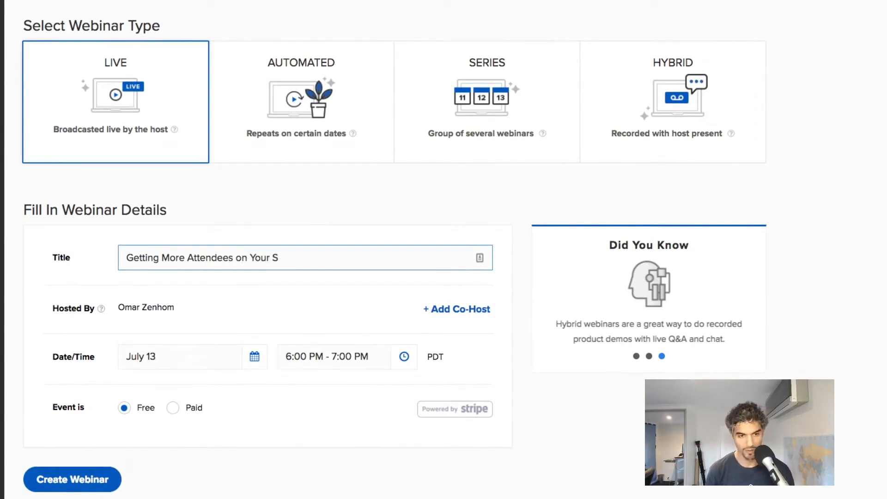
{"action": "type", "text": "Webinar"}
{"action": "left_click", "coordinate": [237, 318]}
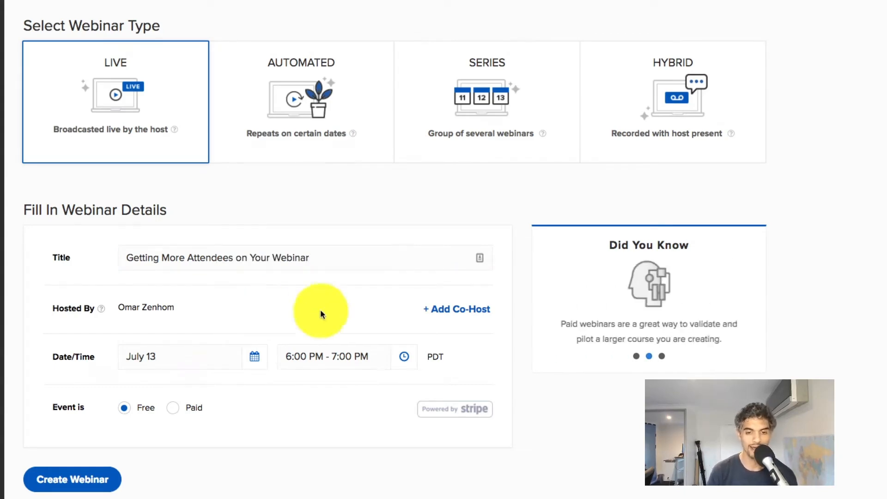
Step: Add a co-host with their name and e-mail address and save the invitation
{"action": "left_click", "coordinate": [444, 310]}
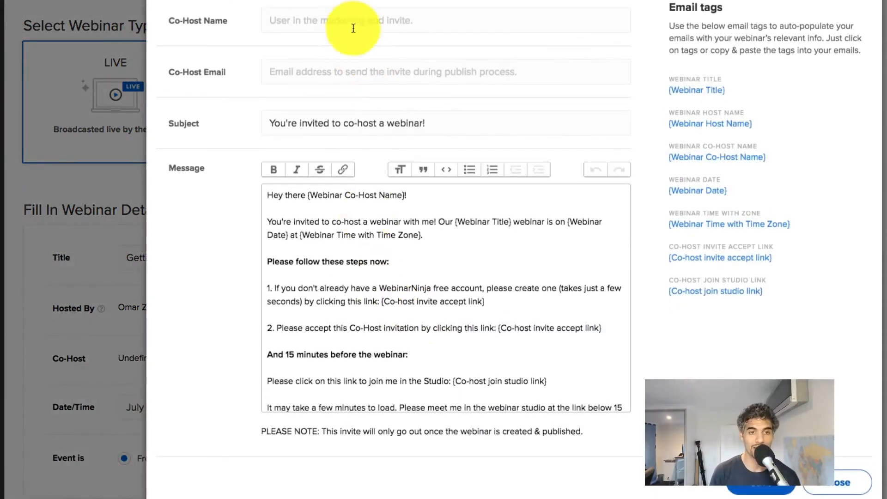
{"action": "left_click", "coordinate": [351, 20]}
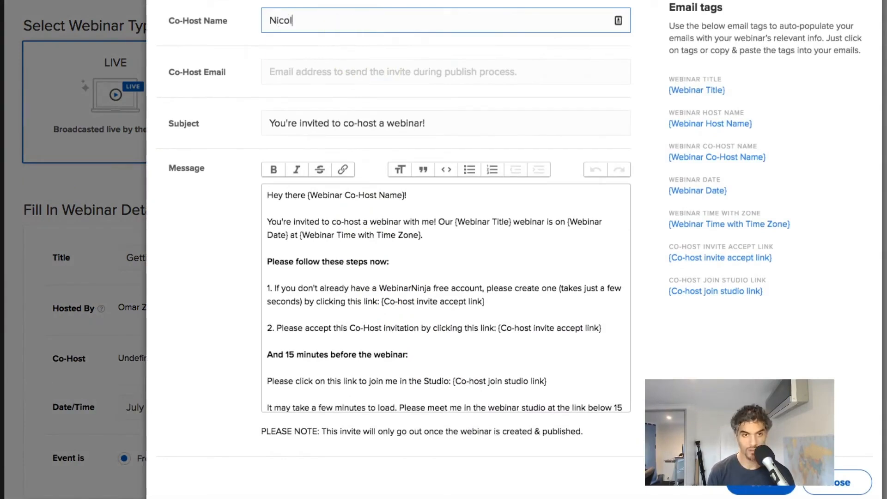
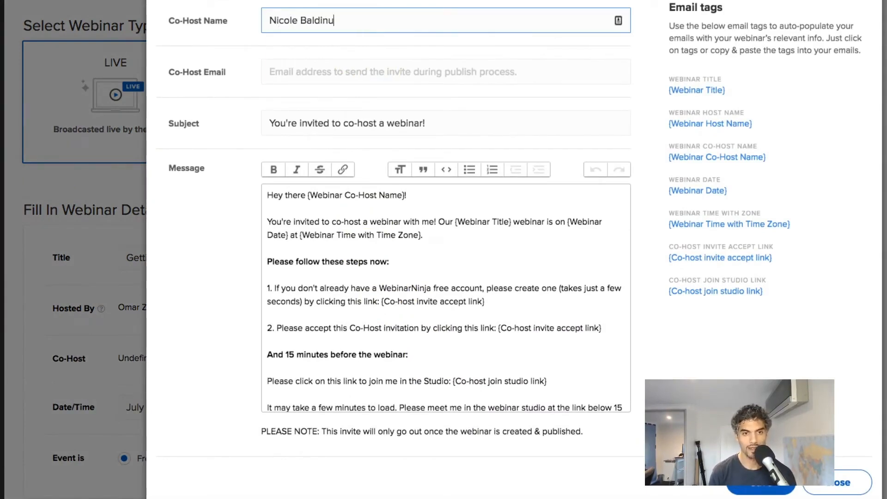
{"action": "key", "text": "Tab"}
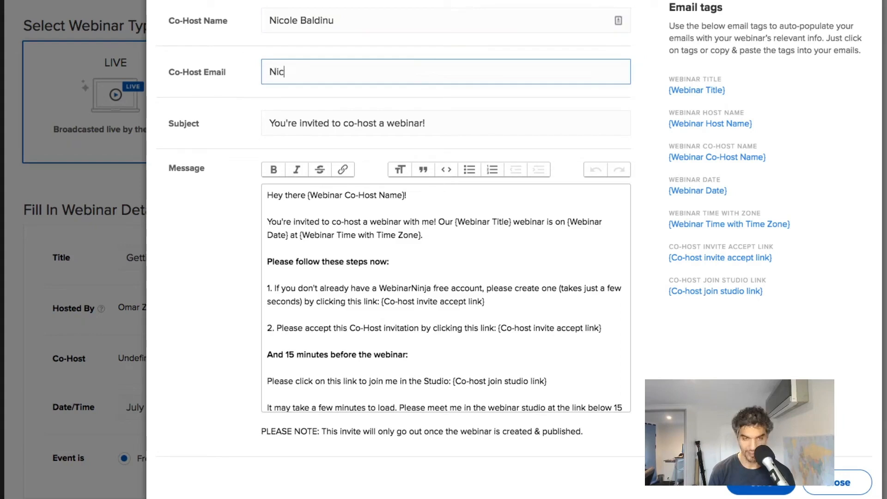
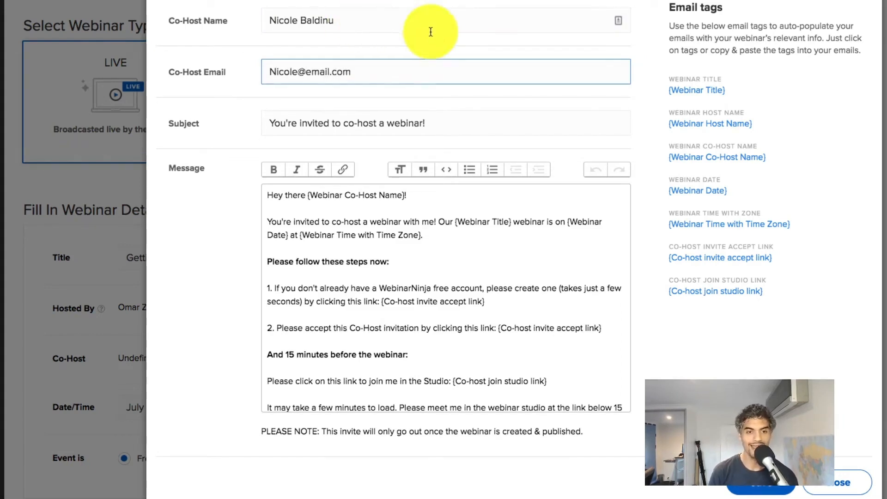
{"action": "scroll", "coordinate": [472, 273], "scroll_direction": "down", "scroll_amount": 3}
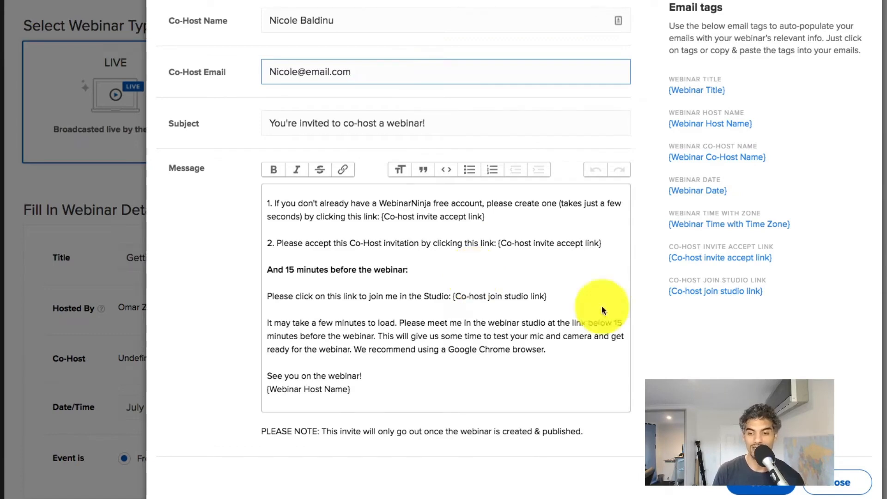
{"action": "left_click", "coordinate": [774, 491]}
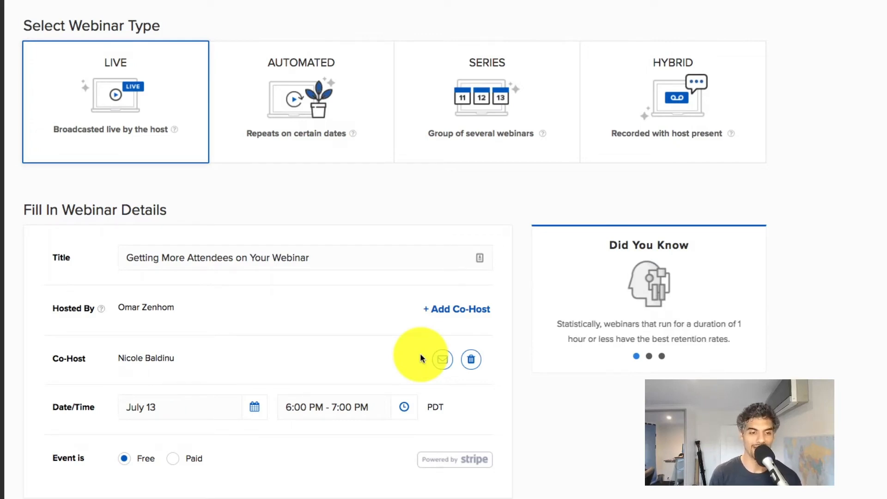
Step: Set the webinar date to July 30
{"action": "scroll", "coordinate": [420, 352], "scroll_direction": "down", "scroll_amount": 2}
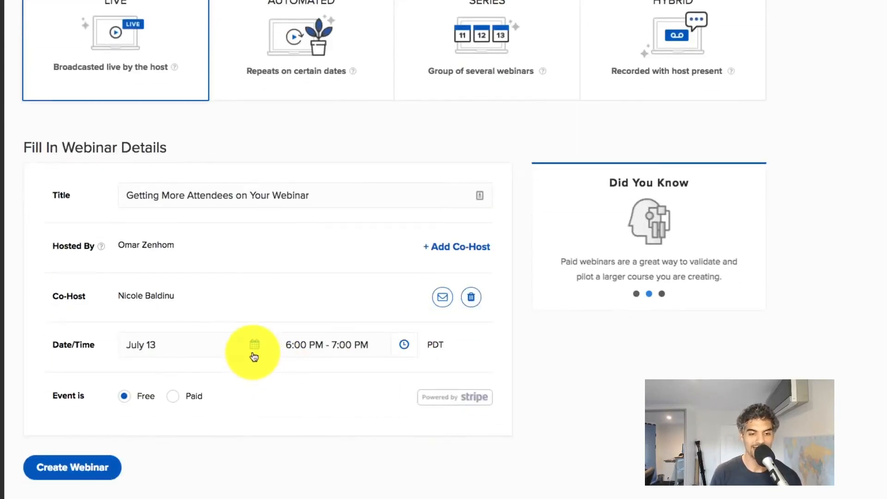
{"action": "left_click", "coordinate": [254, 355]}
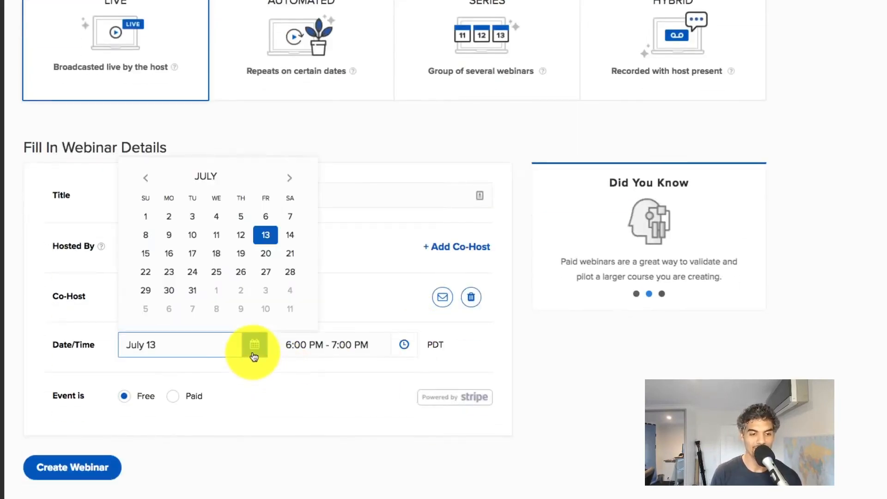
{"action": "left_click", "coordinate": [170, 292]}
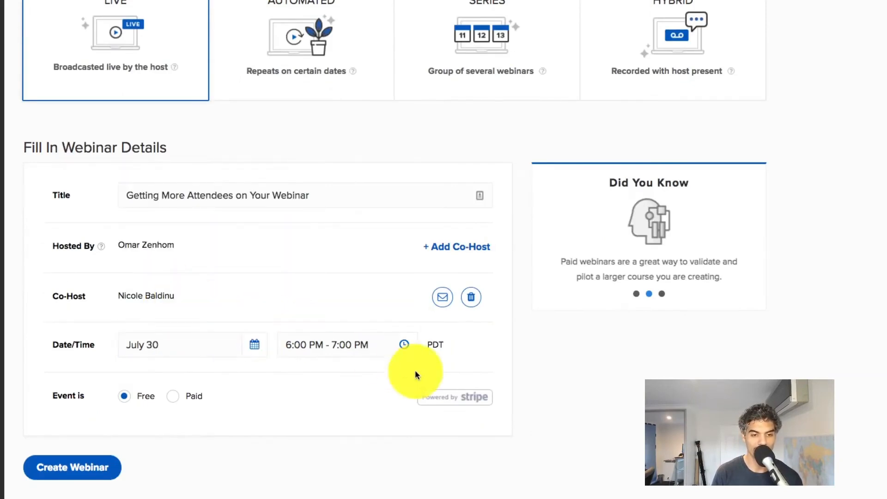
Step: Set the start time to 2:00 PM and create the webinar
{"action": "left_click", "coordinate": [403, 346]}
{"action": "left_click", "coordinate": [324, 405]}
{"action": "left_click", "coordinate": [323, 406]}
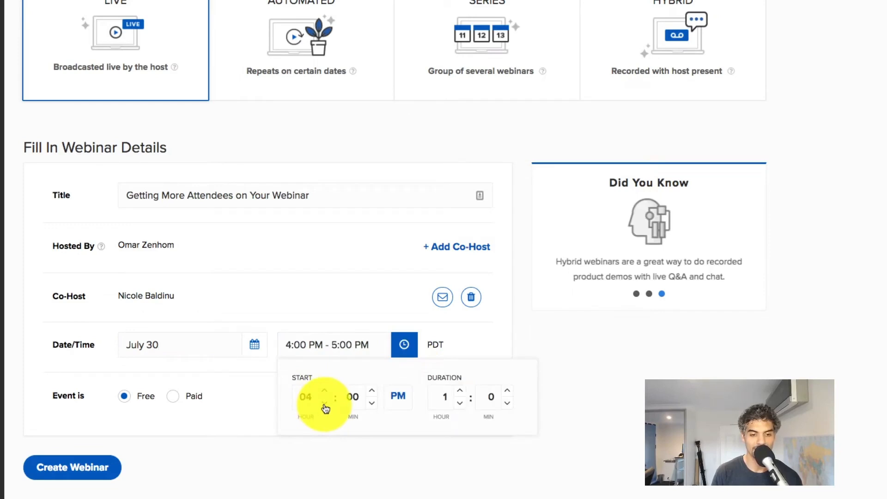
{"action": "left_click", "coordinate": [324, 407]}
{"action": "left_click", "coordinate": [325, 408]}
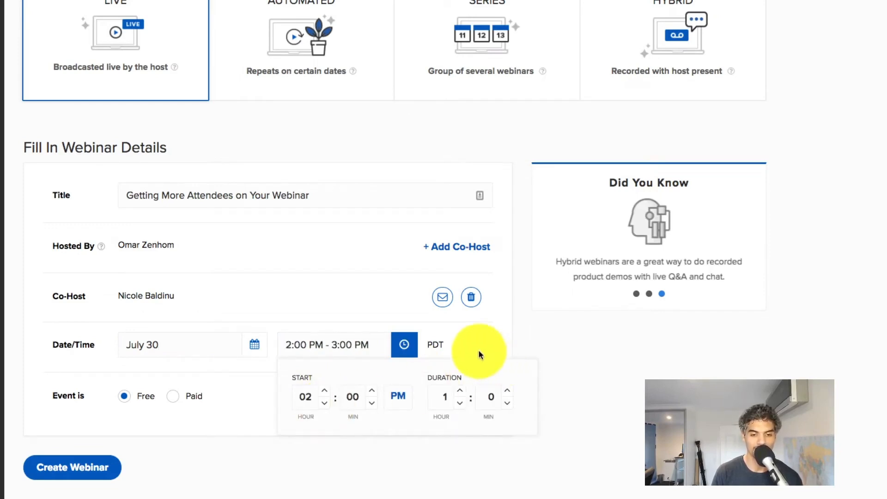
{"action": "left_click", "coordinate": [451, 403]}
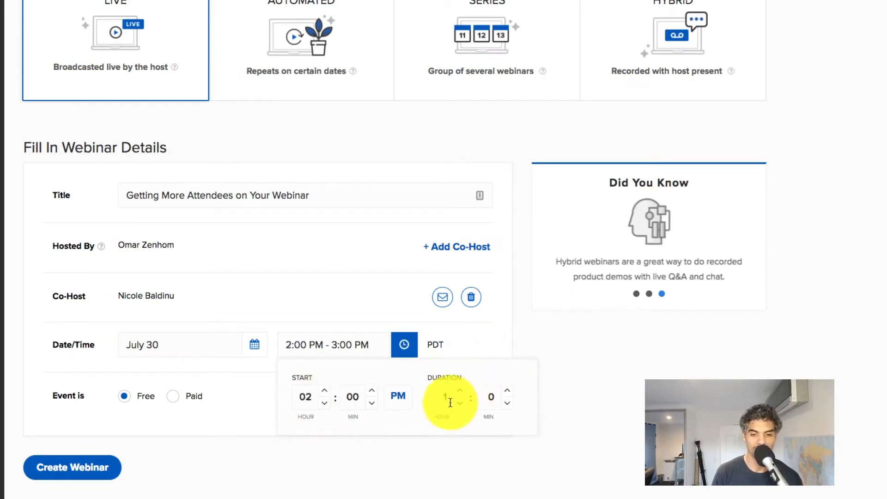
{"action": "left_click", "coordinate": [466, 340]}
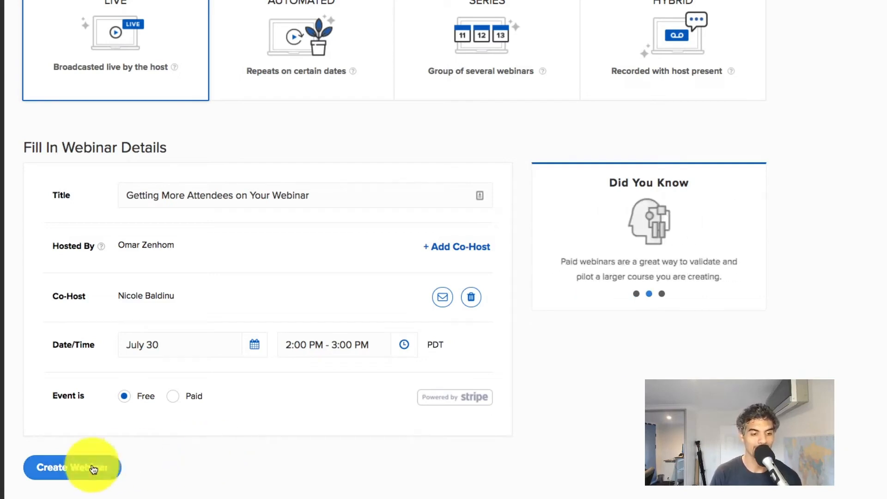
{"action": "left_click", "coordinate": [75, 467]}
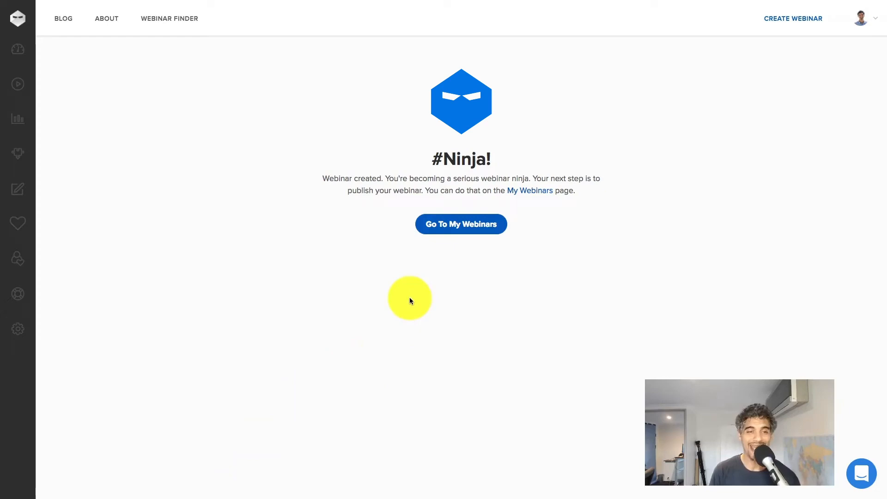
Step: In the new webinar's settings, redirect attendees to a custom thank-you page
{"action": "left_click", "coordinate": [450, 224]}
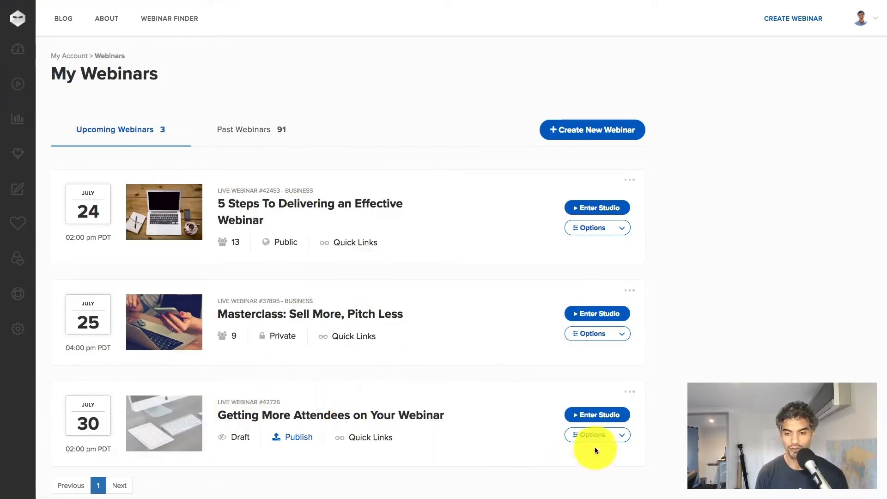
{"action": "left_click", "coordinate": [595, 434]}
{"action": "scroll", "coordinate": [597, 439], "scroll_direction": "down", "scroll_amount": 2}
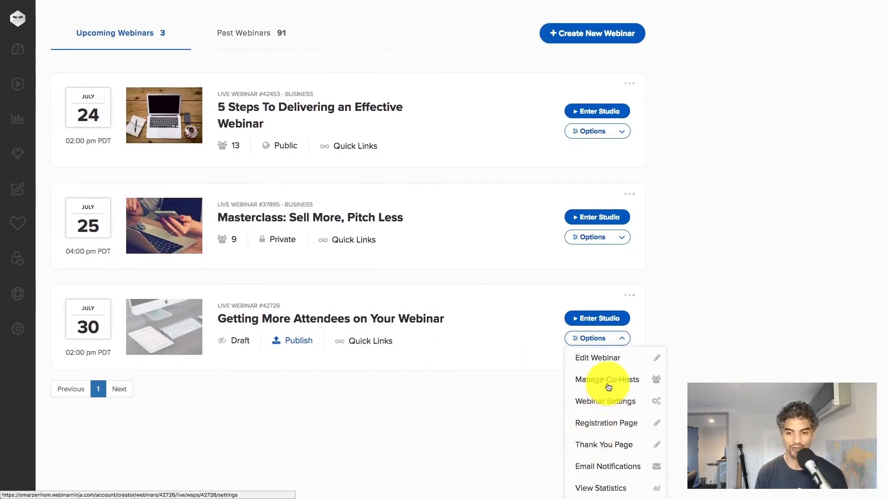
{"action": "left_click", "coordinate": [607, 402]}
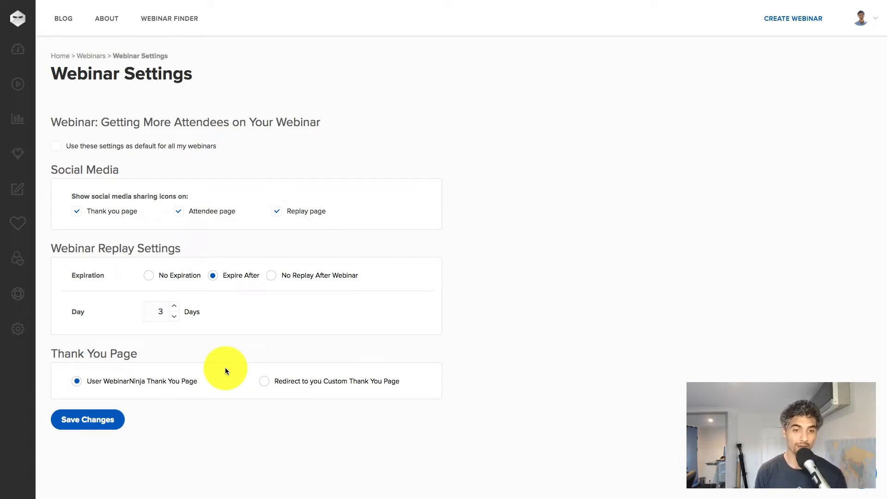
{"action": "left_click", "coordinate": [263, 380]}
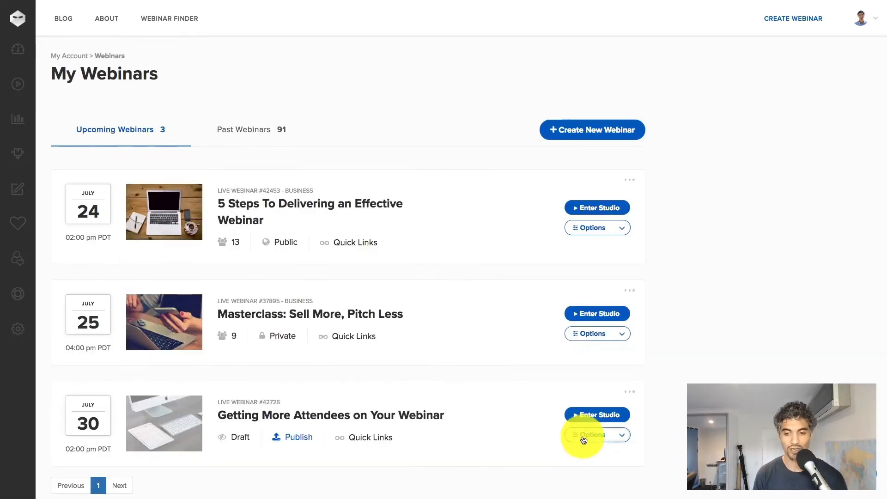
Step: In the webinar's email notifications, save the Registration Confirmation email
{"action": "left_click", "coordinate": [583, 438]}
{"action": "scroll", "coordinate": [583, 438], "scroll_direction": "down", "scroll_amount": 2}
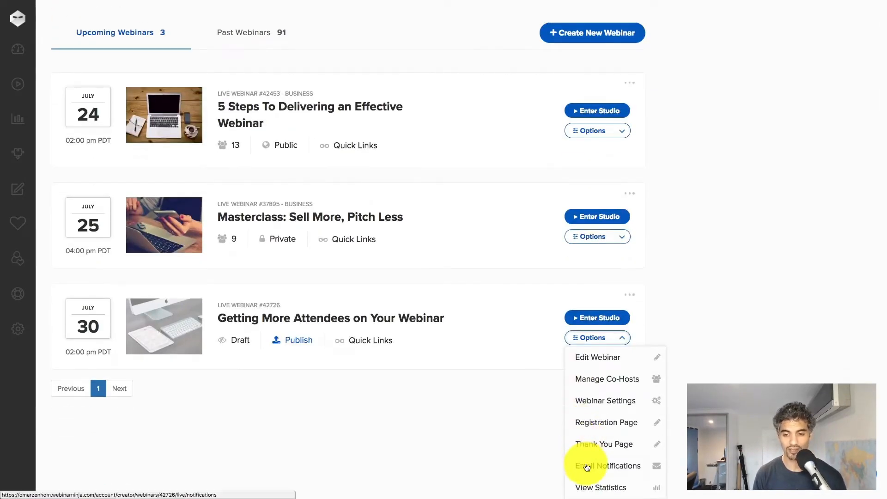
{"action": "left_click", "coordinate": [585, 465]}
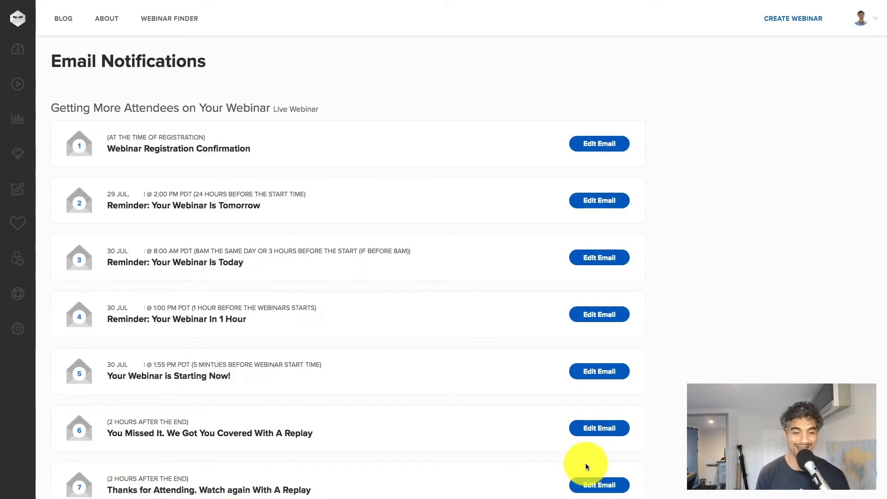
{"action": "scroll", "coordinate": [464, 391], "scroll_direction": "down", "scroll_amount": 3}
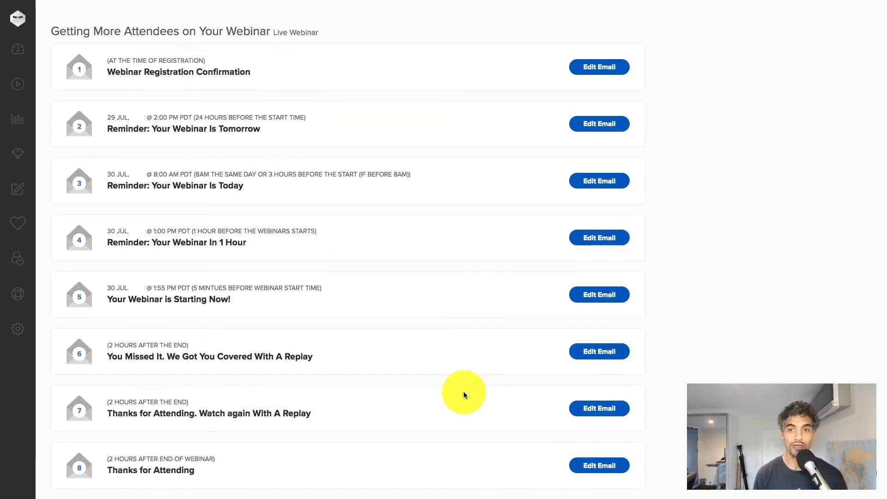
{"action": "left_click", "coordinate": [595, 70]}
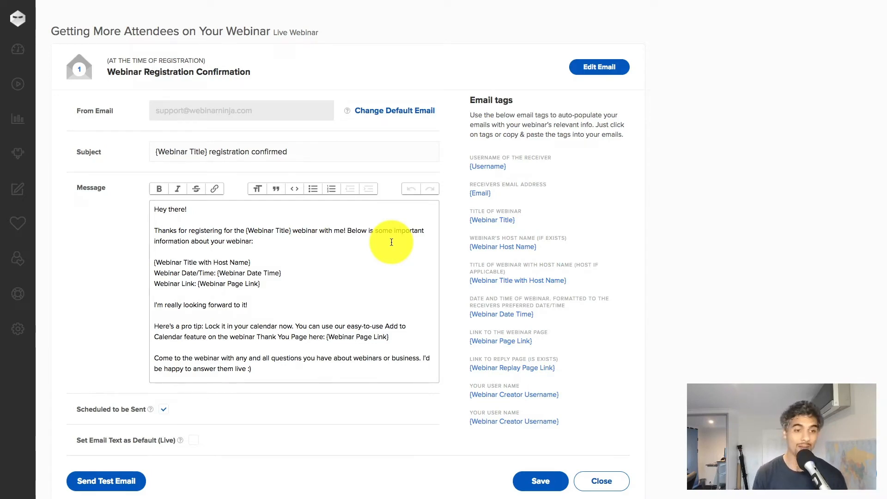
{"action": "scroll", "coordinate": [266, 333], "scroll_direction": "down", "scroll_amount": 1}
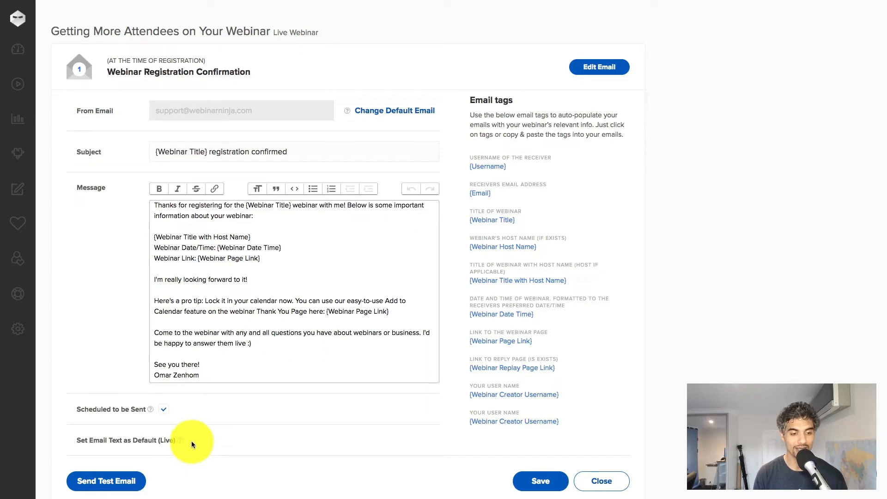
{"action": "left_click", "coordinate": [543, 480]}
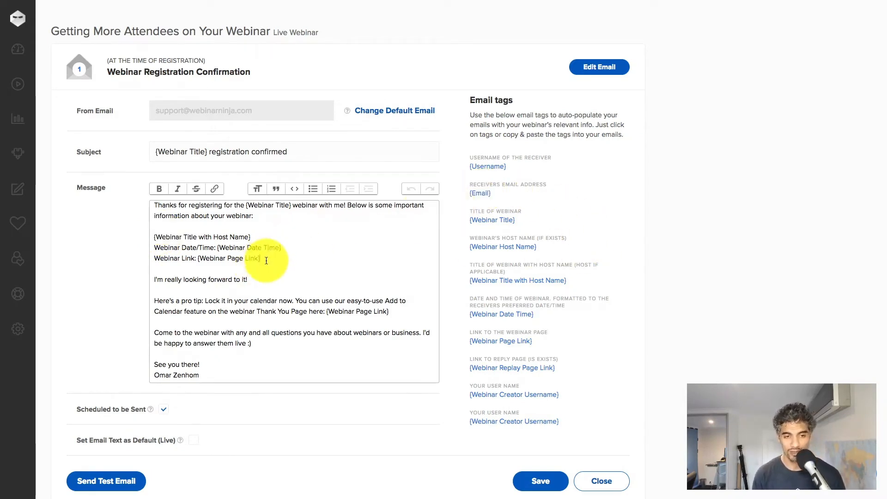
Step: Insert the webinar title tag, then review the day-before reminder email
{"action": "left_click", "coordinate": [497, 224]}
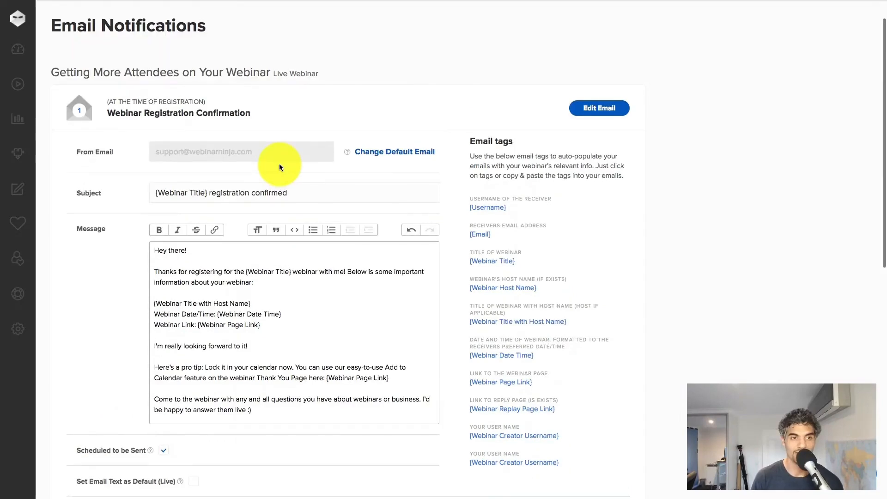
{"action": "scroll", "coordinate": [279, 167], "scroll_direction": "down", "scroll_amount": 1}
{"action": "scroll", "coordinate": [279, 163], "scroll_direction": "down", "scroll_amount": 4}
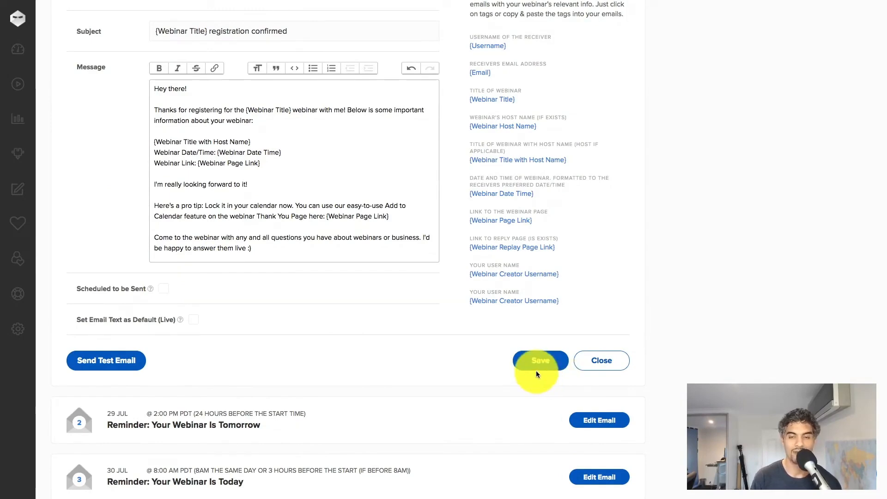
{"action": "left_click", "coordinate": [610, 419]}
{"action": "scroll", "coordinate": [442, 334], "scroll_direction": "down", "scroll_amount": 8}
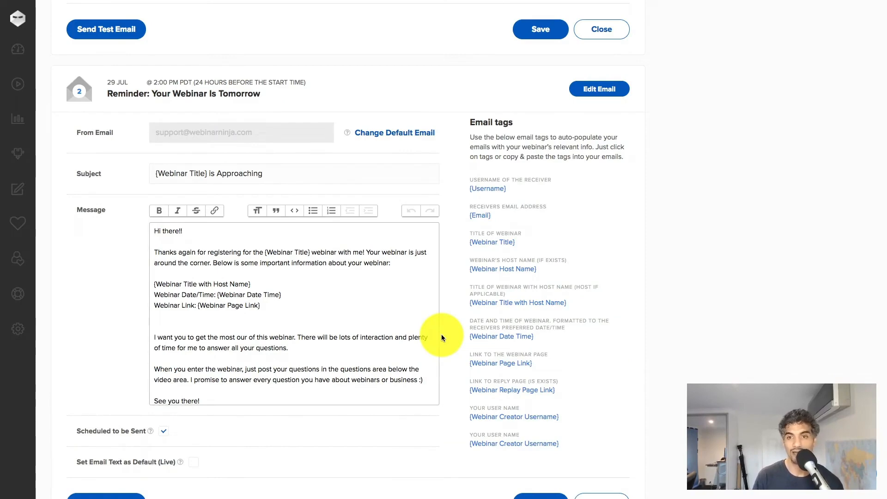
{"action": "scroll", "coordinate": [441, 337], "scroll_direction": "down", "scroll_amount": 8}
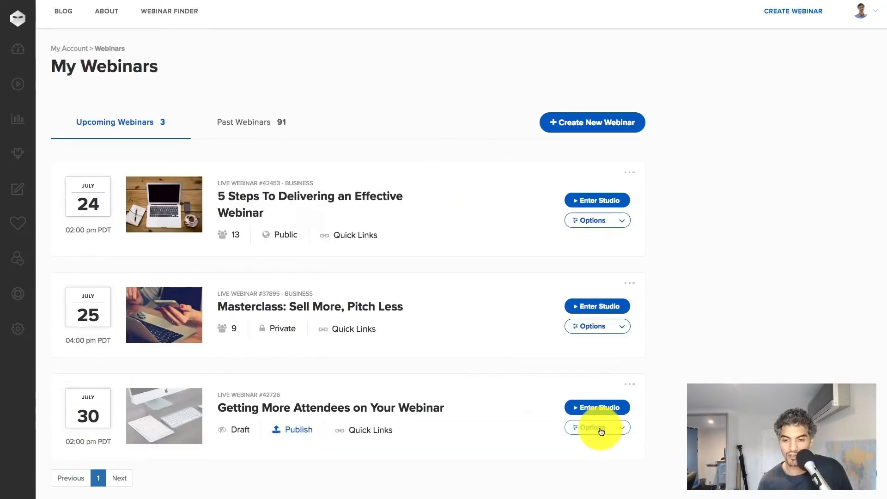
Step: Open the registration page editor and keep the Minimal template
{"action": "left_click", "coordinate": [601, 432]}
{"action": "scroll", "coordinate": [601, 432], "scroll_direction": "down", "scroll_amount": 2}
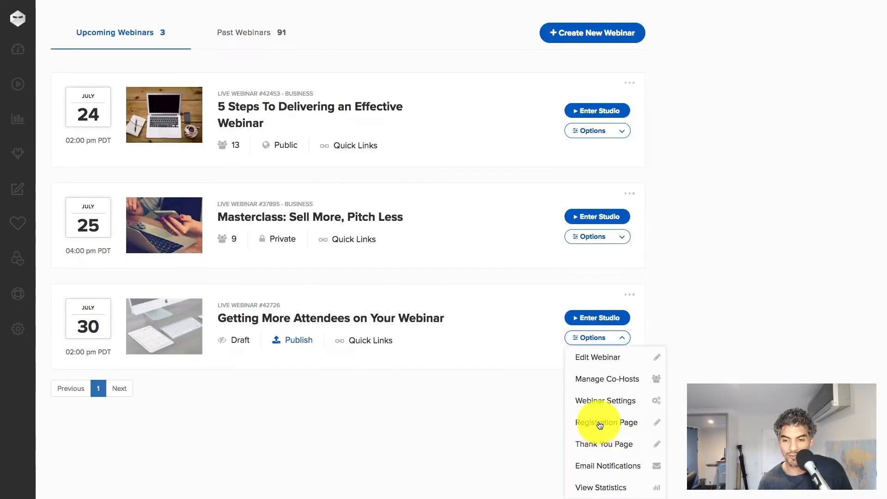
{"action": "left_click", "coordinate": [599, 426]}
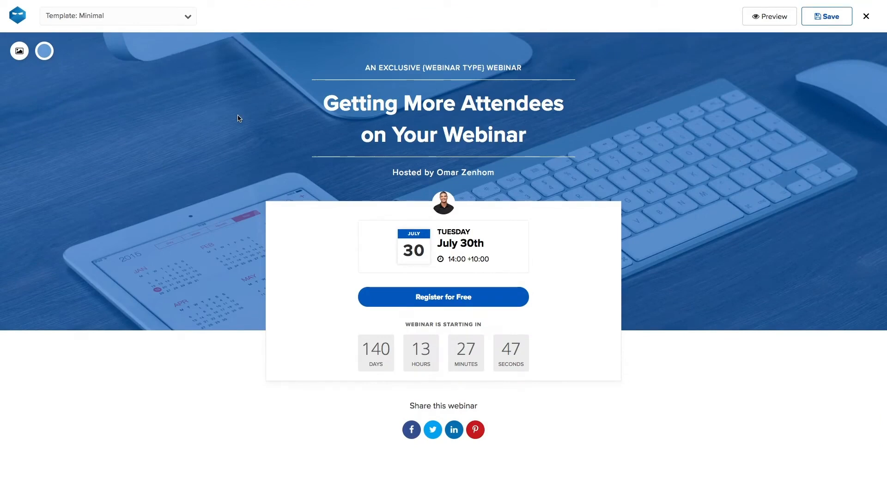
{"action": "left_click", "coordinate": [134, 17]}
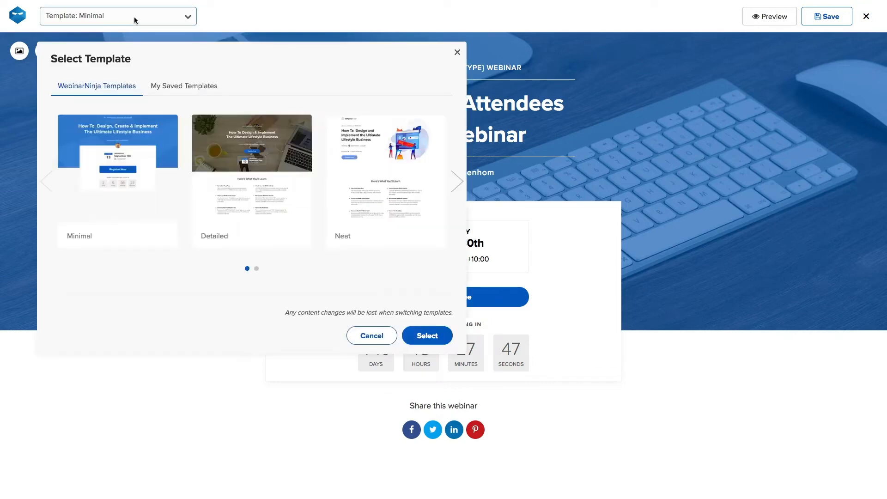
{"action": "left_click", "coordinate": [458, 182]}
{"action": "left_click", "coordinate": [481, 177]}
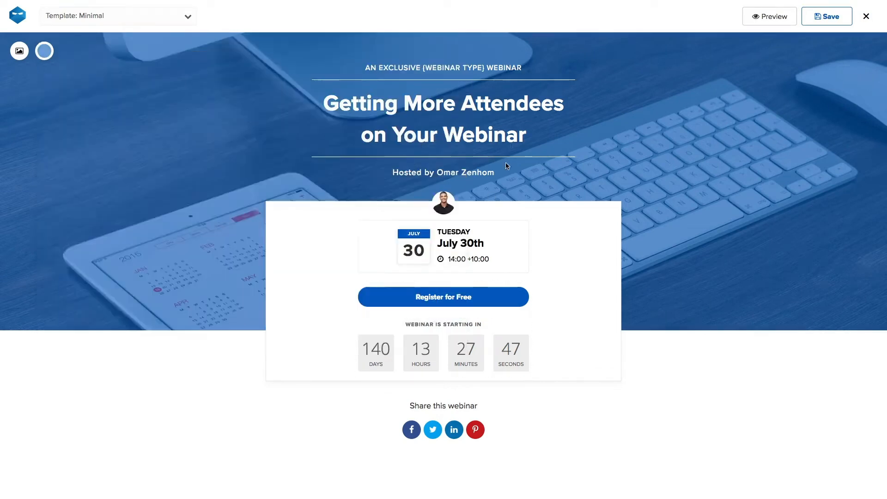
Step: Select and edit the page title line, then bring up the cover image options
{"action": "triple_click", "coordinate": [509, 138]}
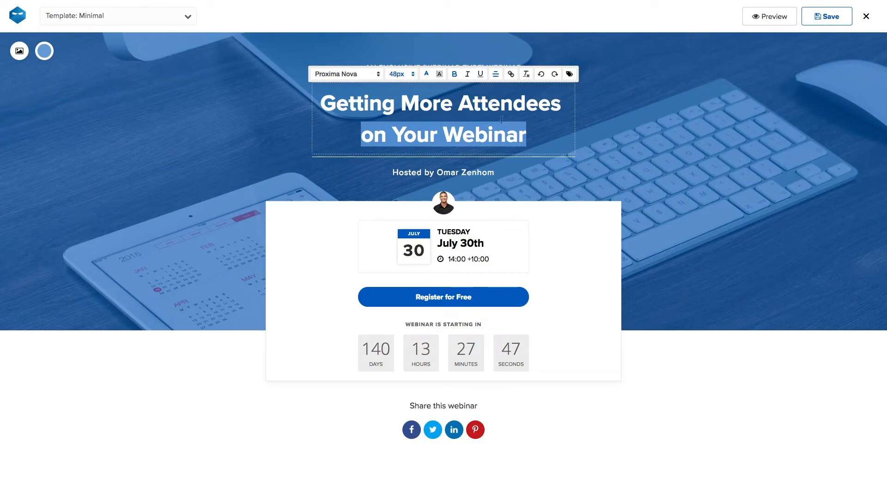
{"action": "left_click", "coordinate": [530, 165]}
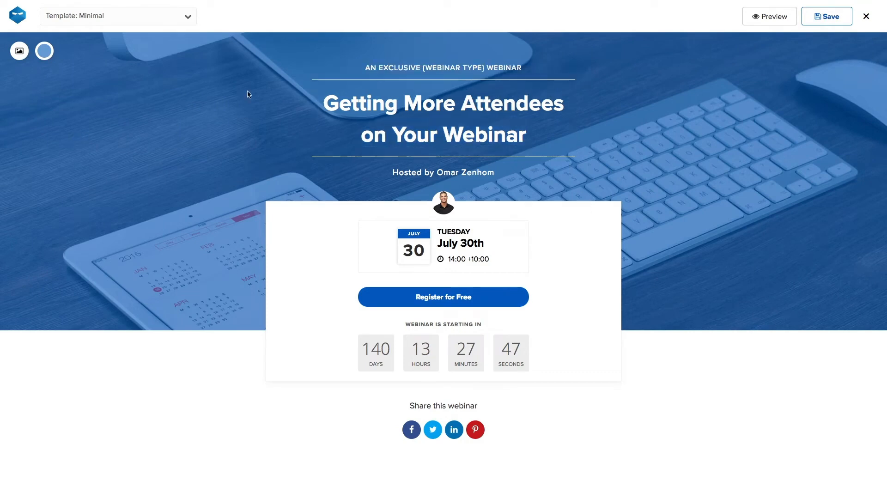
{"action": "left_click", "coordinate": [18, 53]}
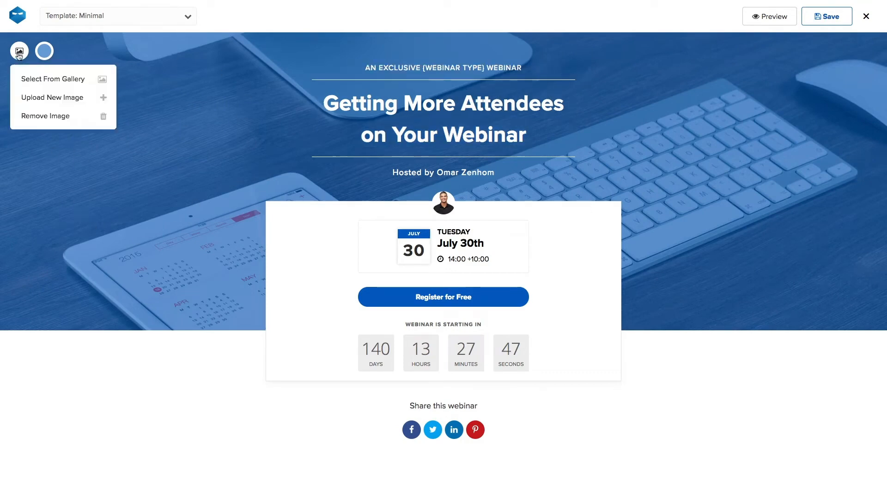
{"action": "left_click", "coordinate": [61, 81]}
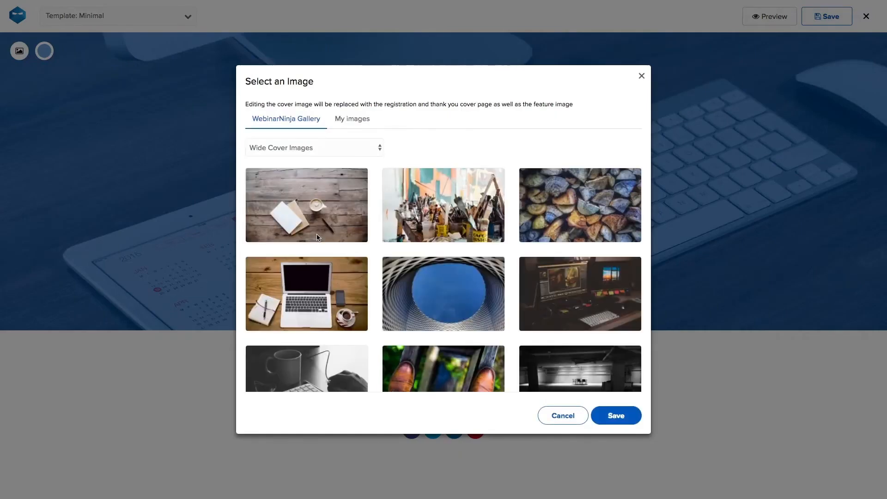
{"action": "scroll", "coordinate": [350, 261], "scroll_direction": "down", "scroll_amount": 5}
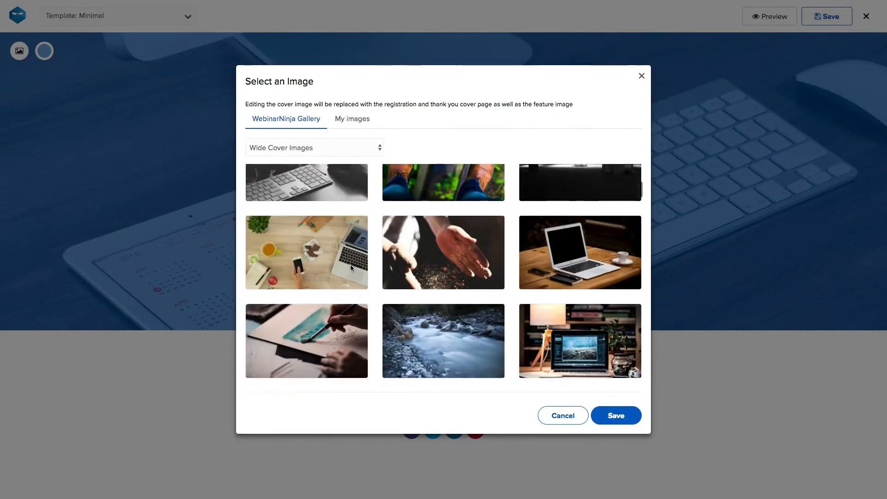
{"action": "left_click", "coordinate": [352, 118]}
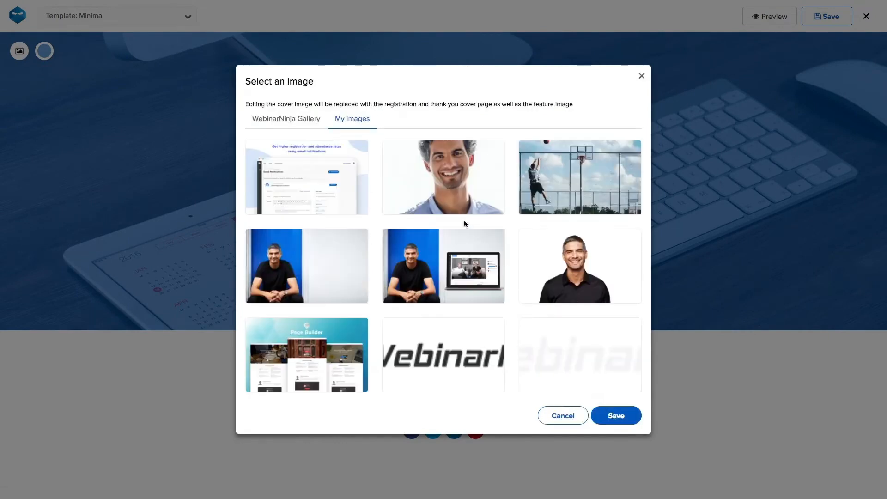
{"action": "scroll", "coordinate": [441, 267], "scroll_direction": "down", "scroll_amount": 2}
{"action": "scroll", "coordinate": [440, 267], "scroll_direction": "up", "scroll_amount": 2}
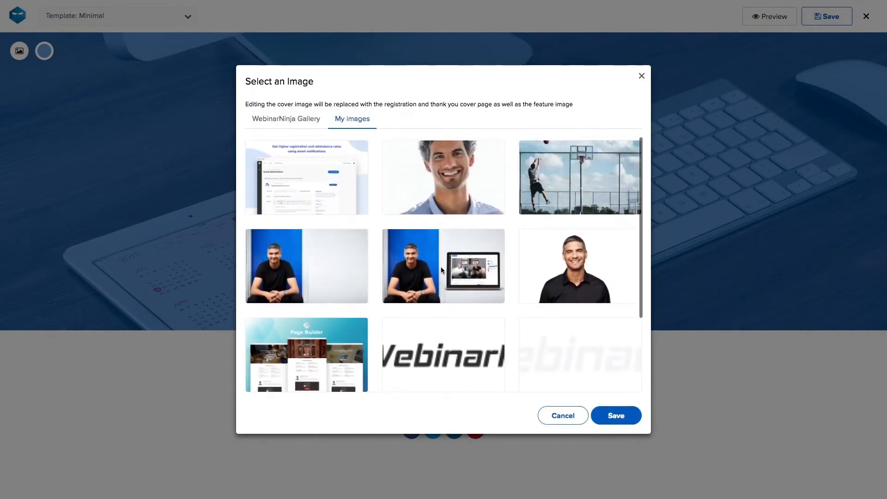
{"action": "left_click", "coordinate": [567, 416]}
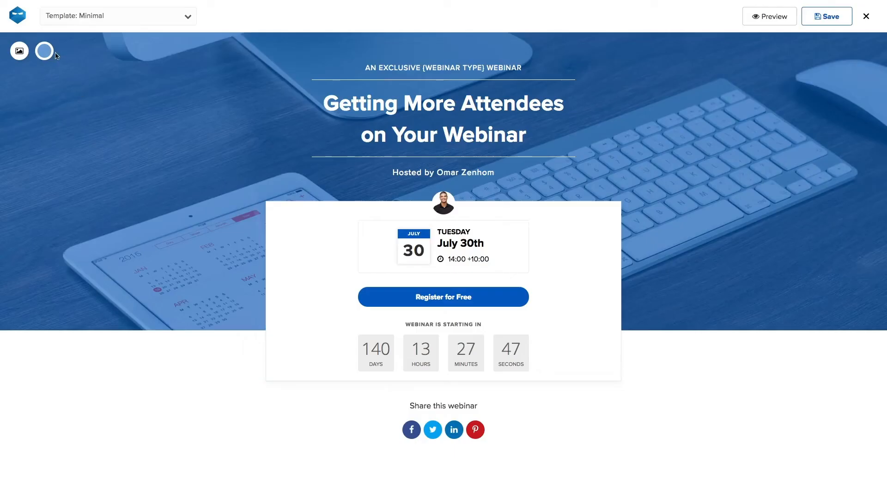
Step: Tint the cover overlay with the peach preset at 0.8 opacity
{"action": "left_click", "coordinate": [45, 53]}
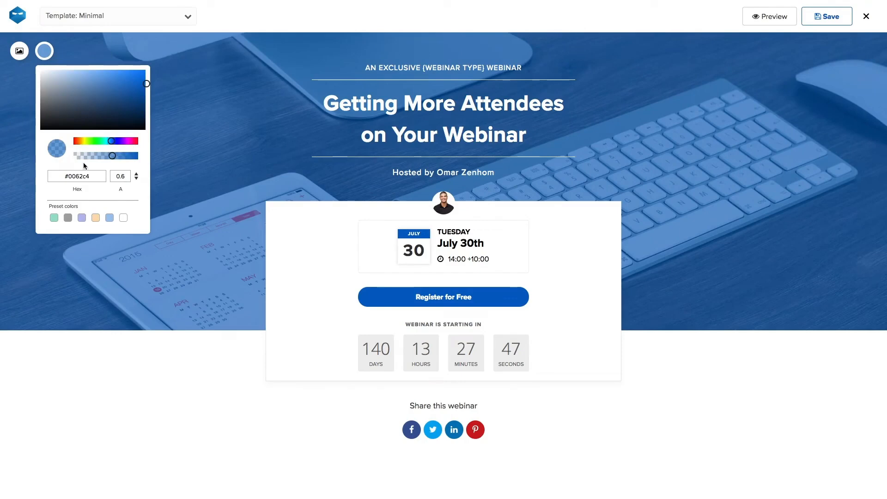
{"action": "left_click", "coordinate": [95, 217]}
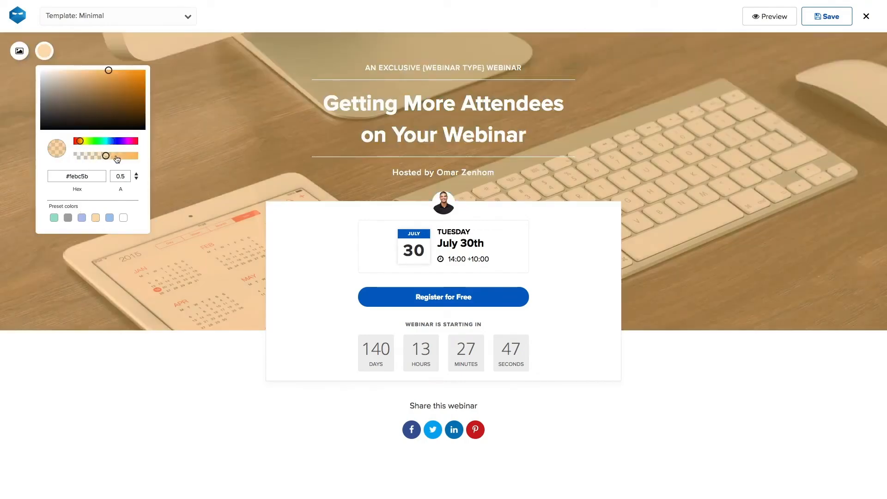
{"action": "left_click_drag", "start_coordinate": [106, 156], "coordinate": [126, 157]}
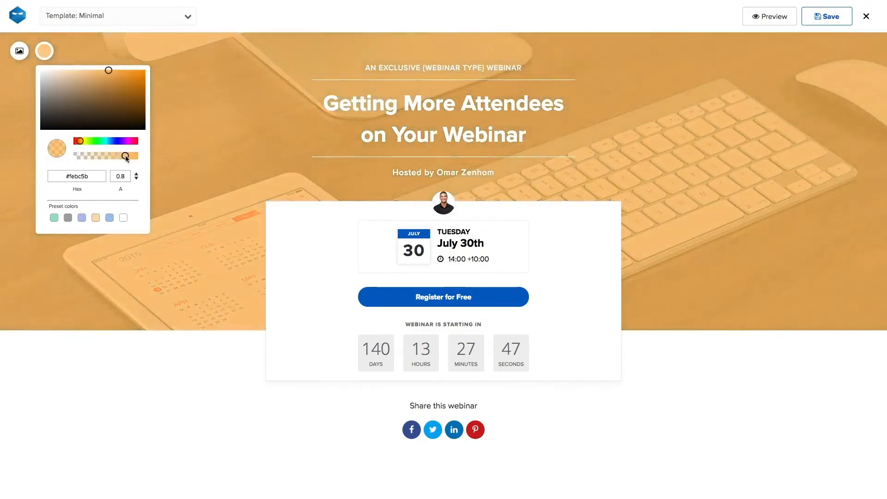
{"action": "left_click", "coordinate": [181, 169]}
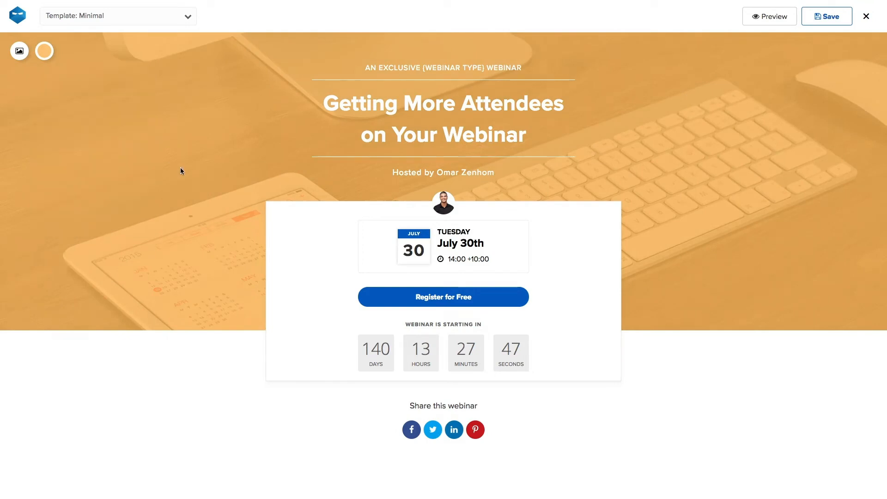
Step: Switch off the countdown timer and social sharing, then preview the page
{"action": "left_click", "coordinate": [501, 331]}
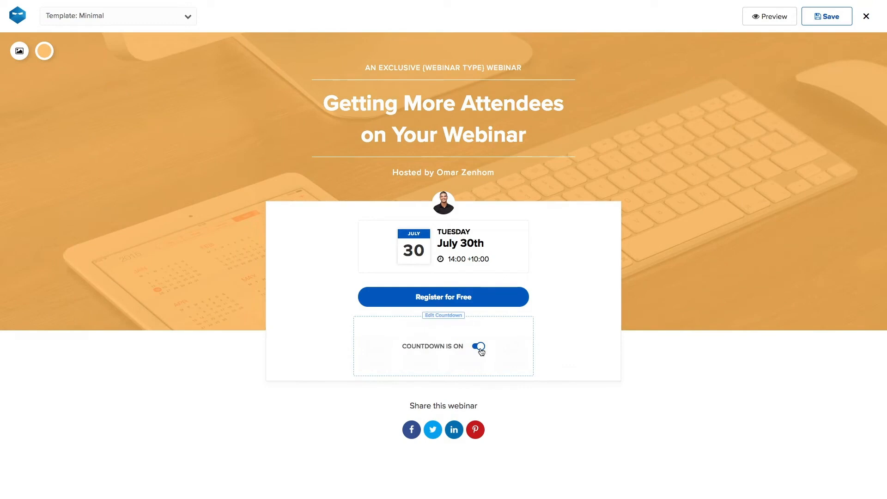
{"action": "left_click", "coordinate": [480, 350]}
{"action": "left_click", "coordinate": [484, 409]}
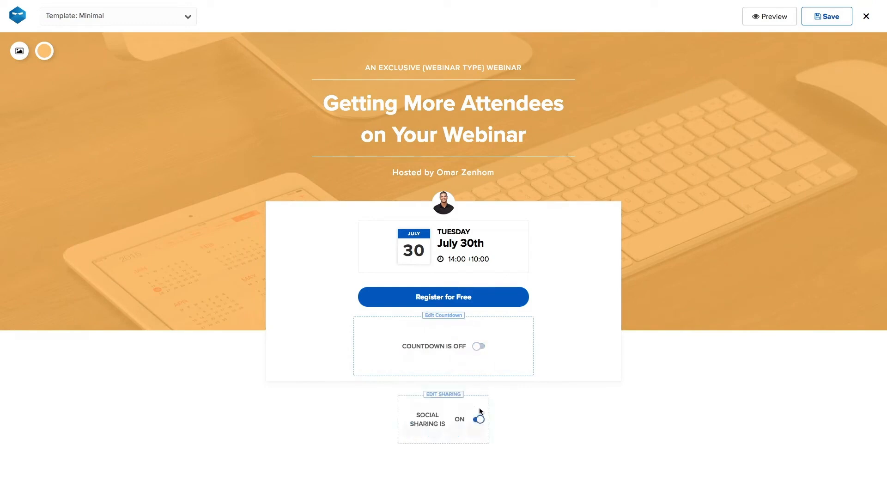
{"action": "left_click", "coordinate": [479, 421]}
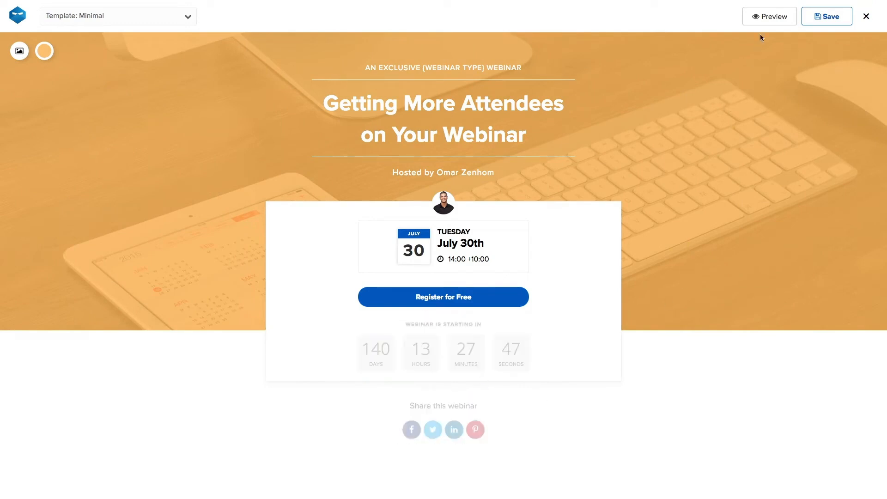
{"action": "left_click", "coordinate": [766, 18]}
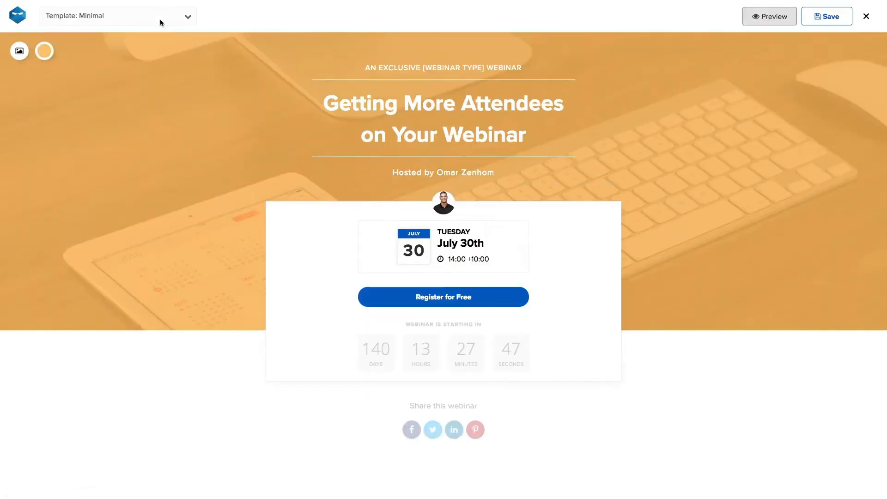
Step: Apply the Detailed template to the registration page
{"action": "left_click", "coordinate": [160, 18]}
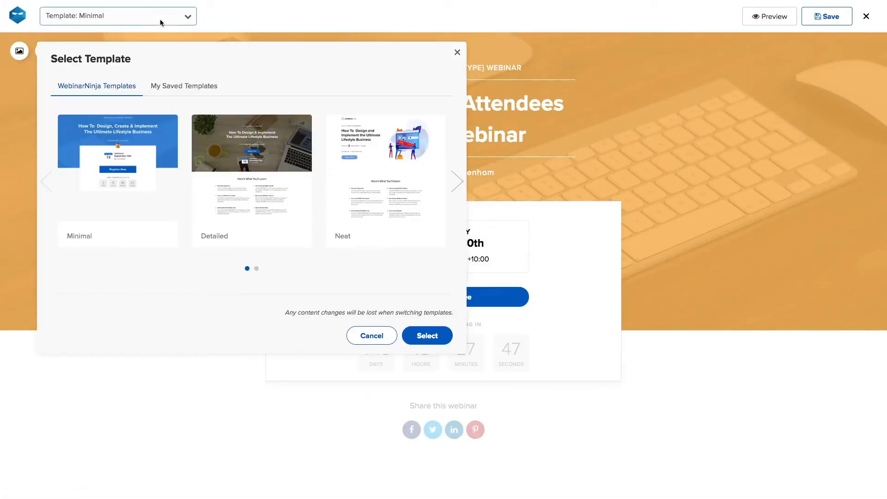
{"action": "left_click", "coordinate": [243, 178]}
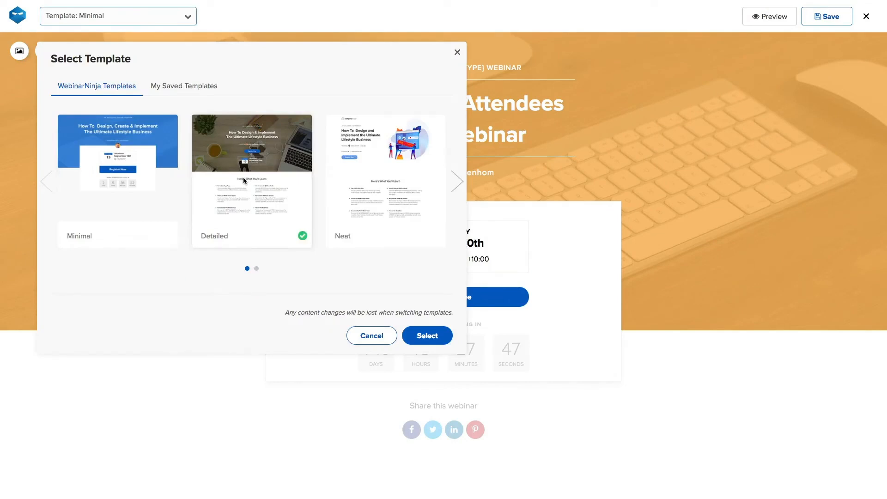
{"action": "left_click", "coordinate": [427, 335]}
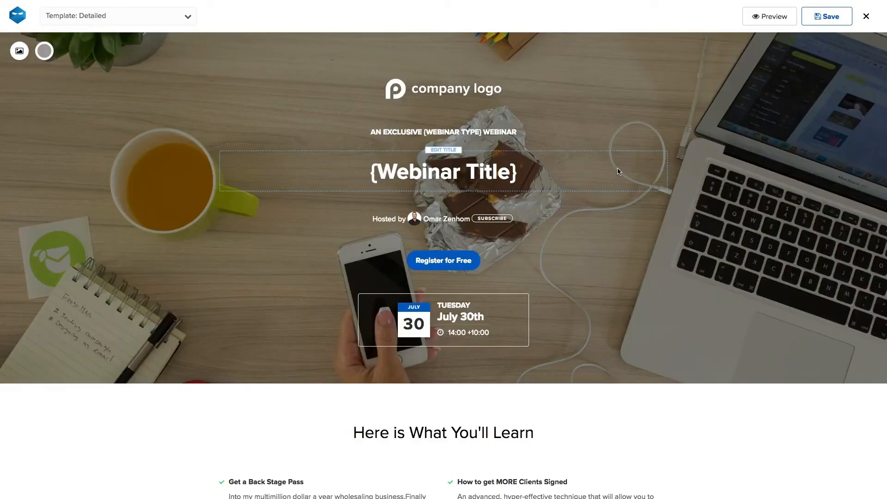
{"action": "scroll", "coordinate": [573, 230], "scroll_direction": "down", "scroll_amount": 5}
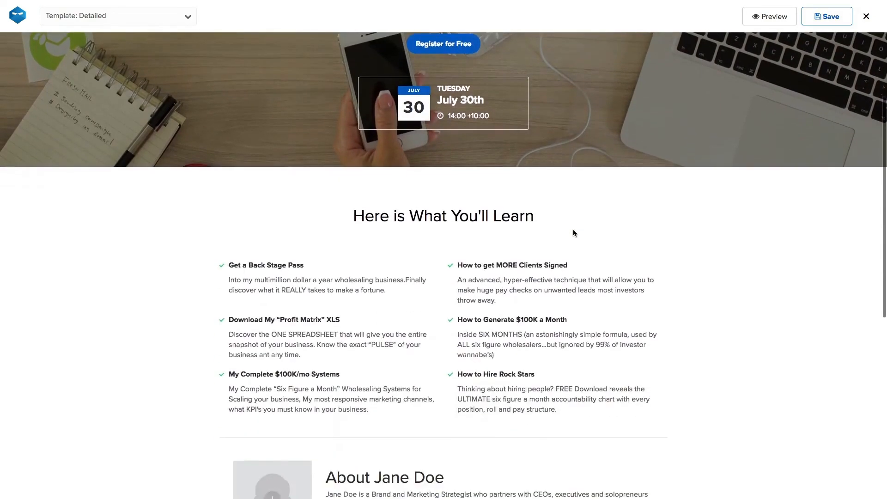
{"action": "scroll", "coordinate": [455, 320], "scroll_direction": "down", "scroll_amount": 2}
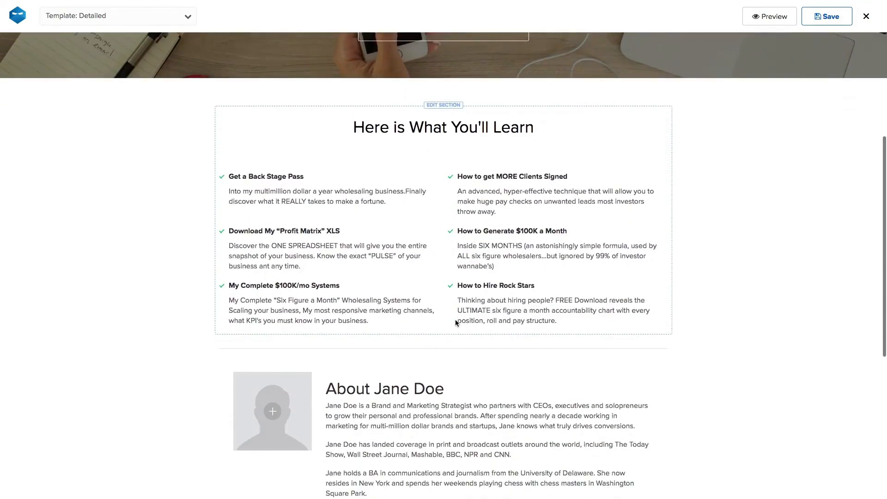
{"action": "scroll", "coordinate": [455, 319], "scroll_direction": "down", "scroll_amount": 2}
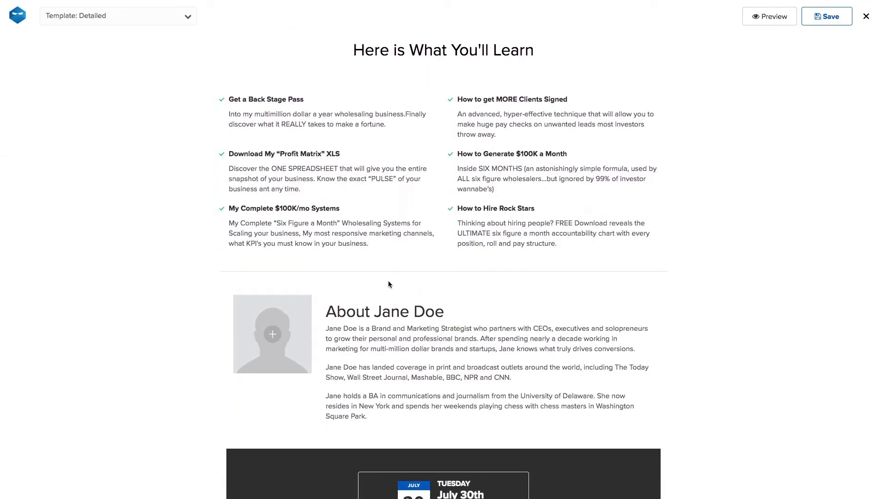
Step: Set the About section to 2 items with the alternating image layout
{"action": "left_click", "coordinate": [550, 286]}
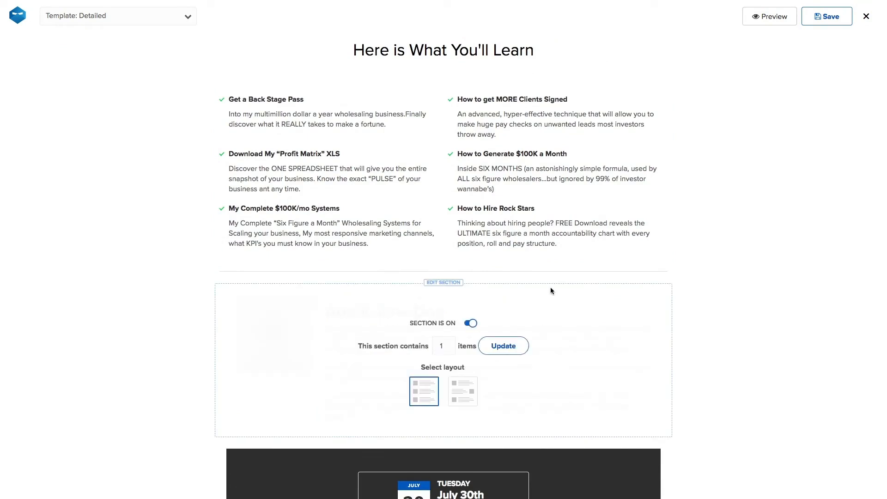
{"action": "left_click", "coordinate": [450, 344]}
{"action": "left_click", "coordinate": [467, 387]}
{"action": "left_click", "coordinate": [503, 347]}
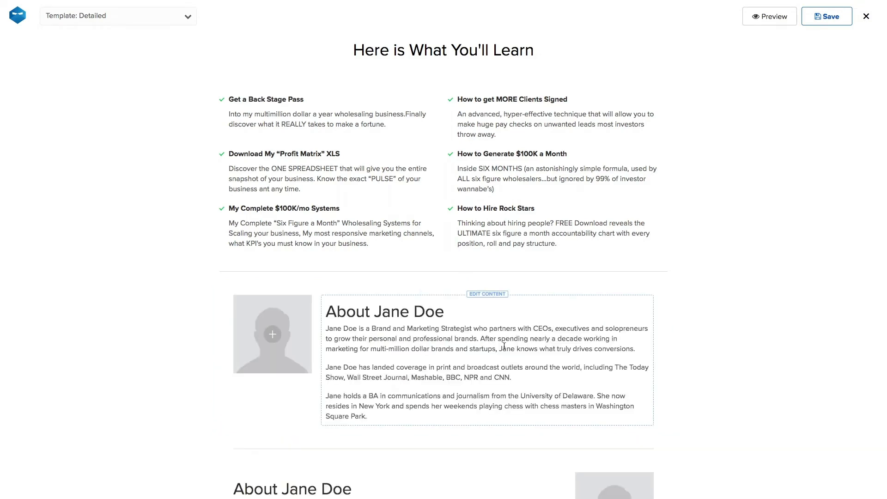
{"action": "scroll", "coordinate": [504, 347], "scroll_direction": "down", "scroll_amount": 10}
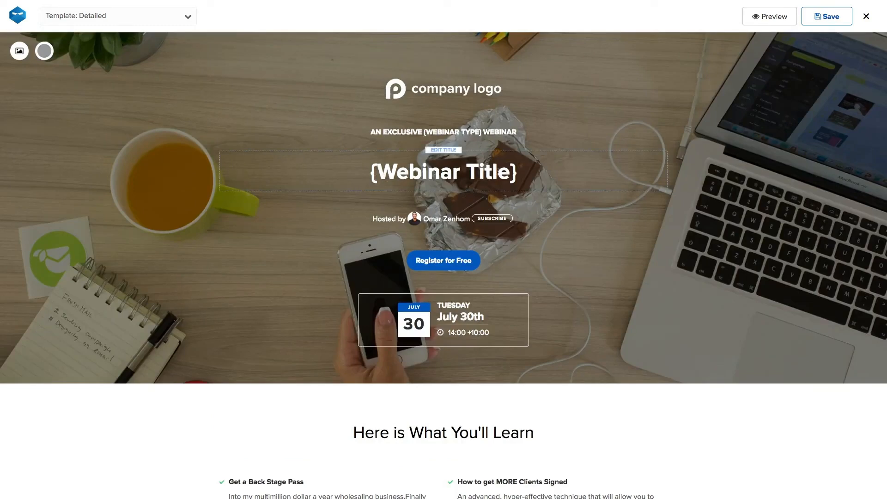
{"action": "left_click", "coordinate": [539, 174]}
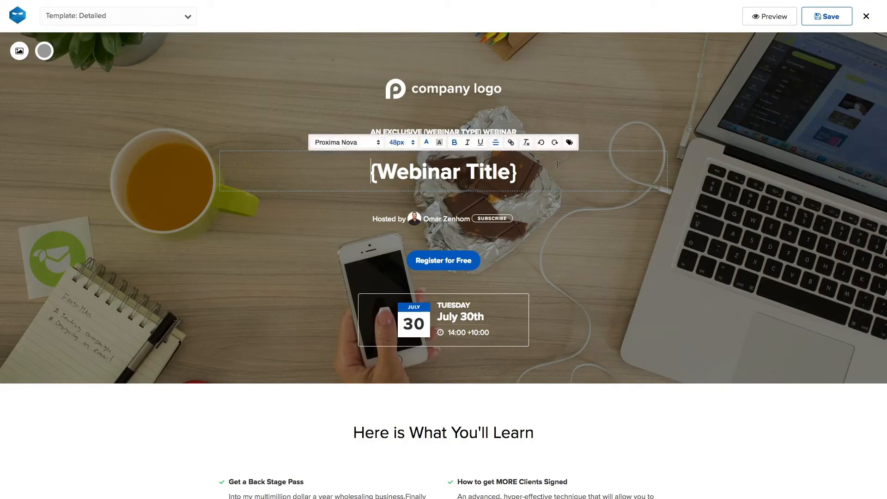
{"action": "left_click", "coordinate": [568, 143]}
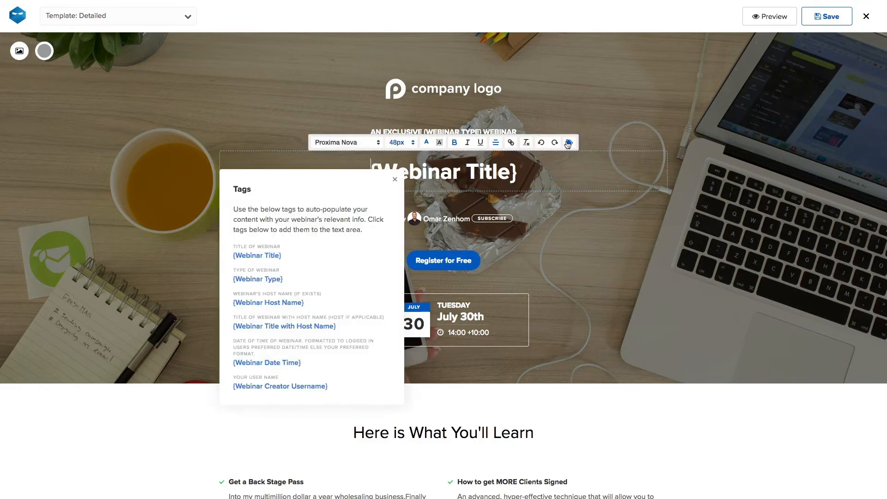
{"action": "left_click_drag", "start_coordinate": [283, 178], "coordinate": [658, 141]}
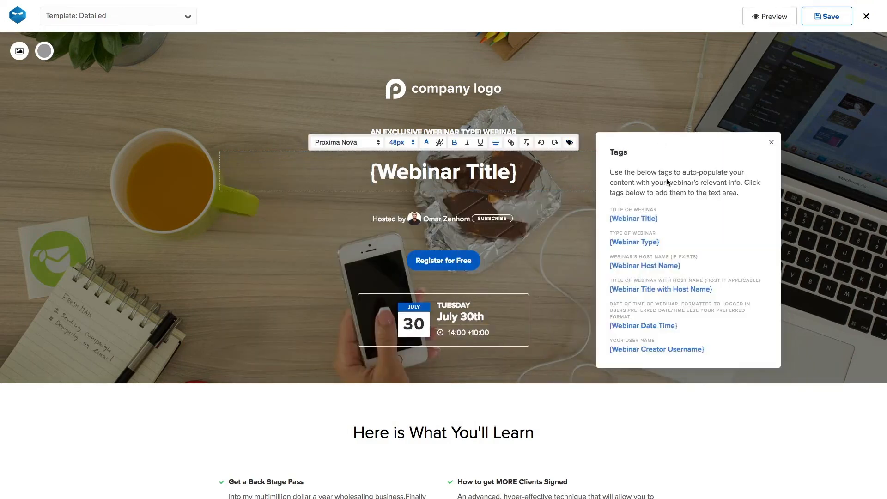
{"action": "left_click", "coordinate": [653, 219]}
{"action": "left_click", "coordinate": [642, 266]}
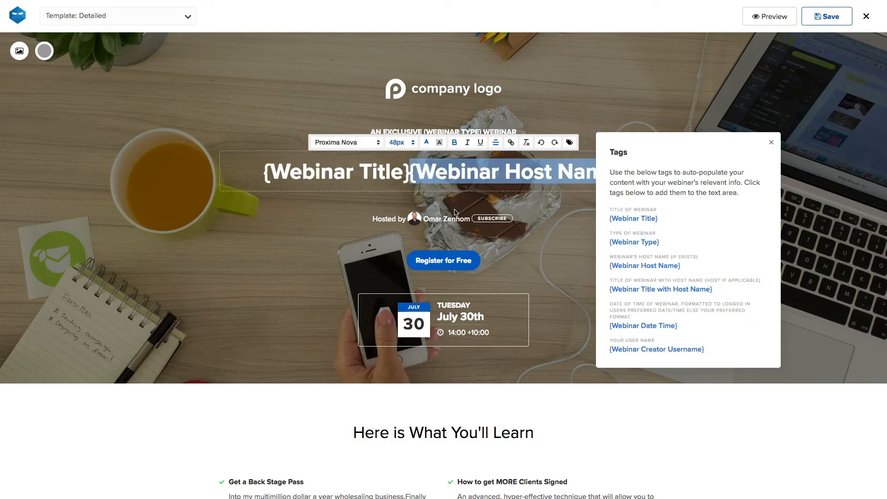
{"action": "left_click", "coordinate": [829, 175]}
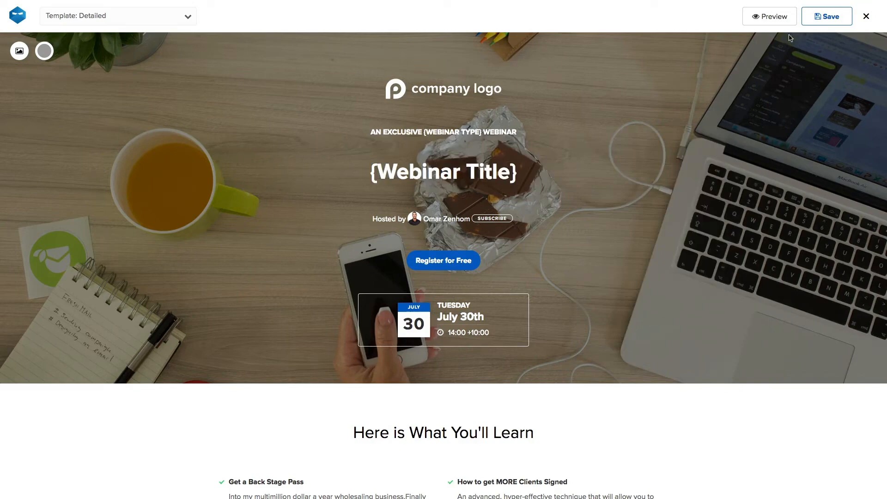
Step: Save the registration page, keeping a copy as template 'My Template'
{"action": "left_click", "coordinate": [812, 22]}
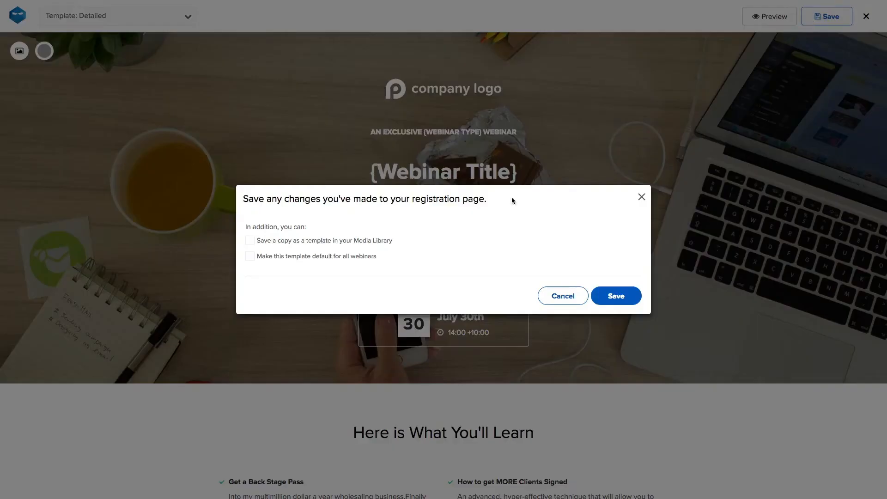
{"action": "left_click", "coordinate": [250, 241]}
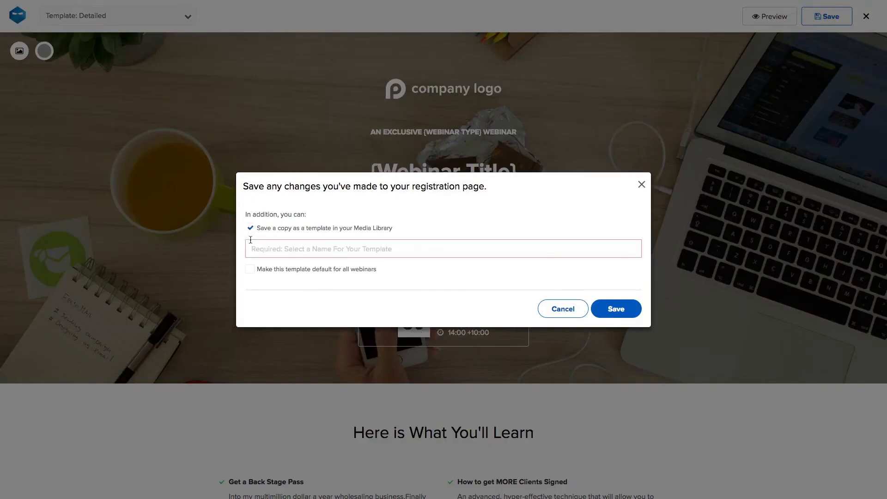
{"action": "left_click", "coordinate": [292, 251]}
{"action": "type", "text": "My Templat"}
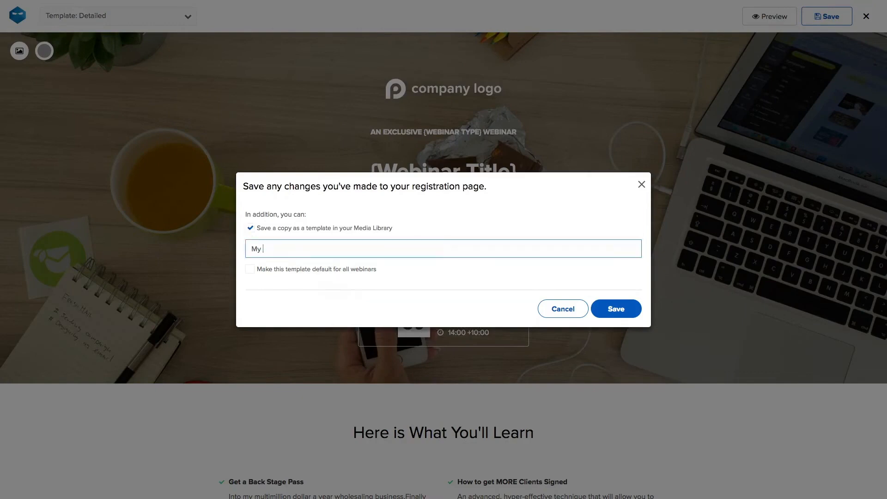
{"action": "type", "text": "e"}
{"action": "left_click", "coordinate": [617, 310]}
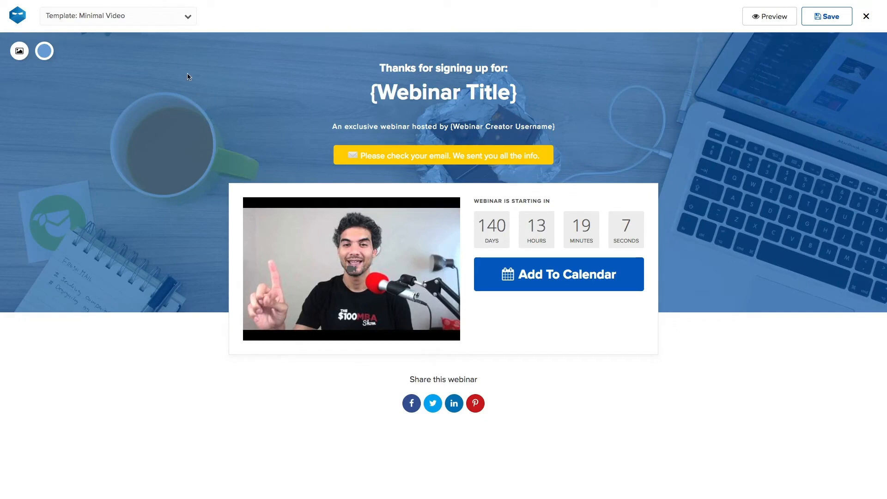
Step: Apply the Minimal template to the thank-you page and save it
{"action": "left_click", "coordinate": [134, 12]}
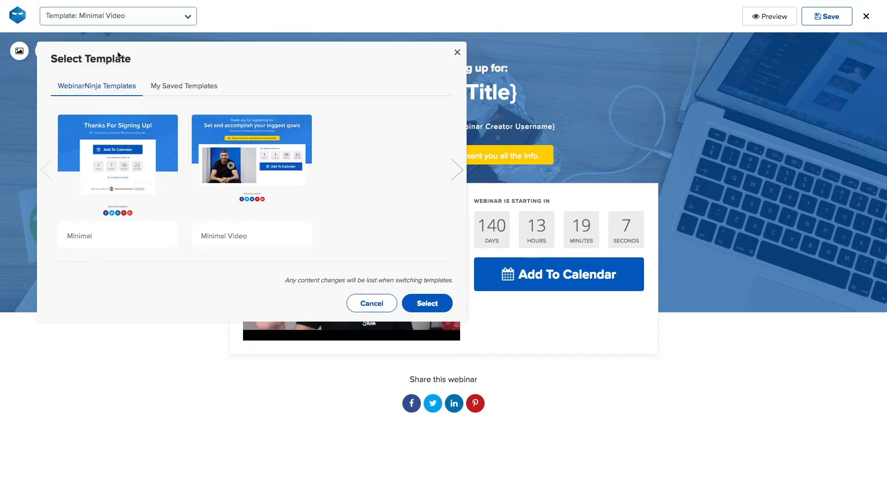
{"action": "left_click", "coordinate": [116, 140]}
{"action": "left_click", "coordinate": [431, 299]}
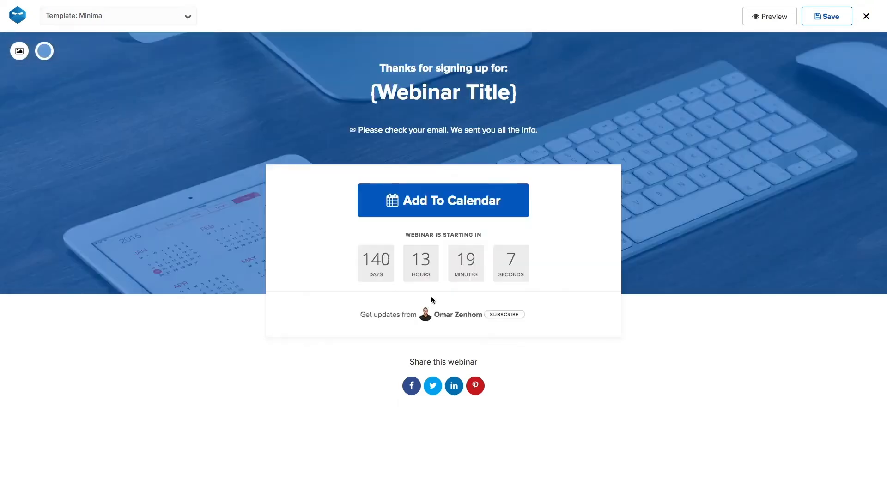
{"action": "left_click", "coordinate": [832, 23]}
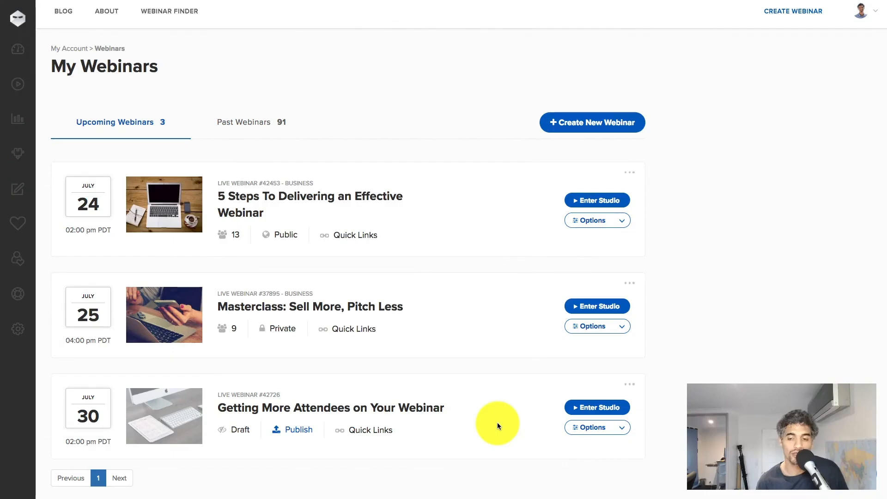
Step: Start publishing the 'Getting More Attendees on Your Webinar' webinar
{"action": "left_click", "coordinate": [286, 434]}
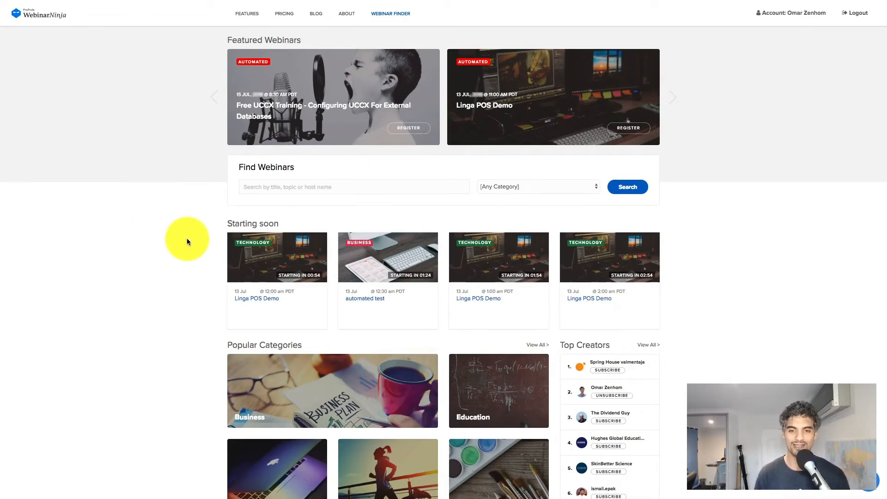
Step: Scroll down and show the complete Top Creators ranking with 'View All >'
{"action": "scroll", "coordinate": [186, 239], "scroll_direction": "down", "scroll_amount": 3}
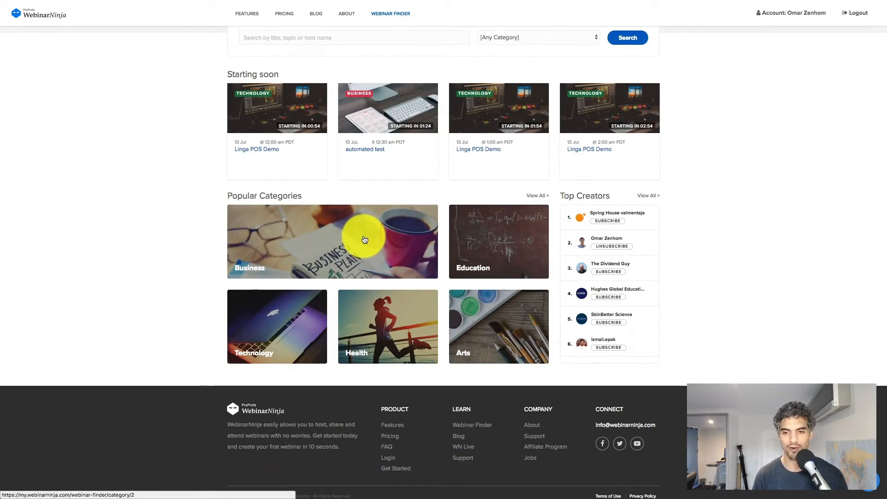
{"action": "left_click", "coordinate": [651, 198]}
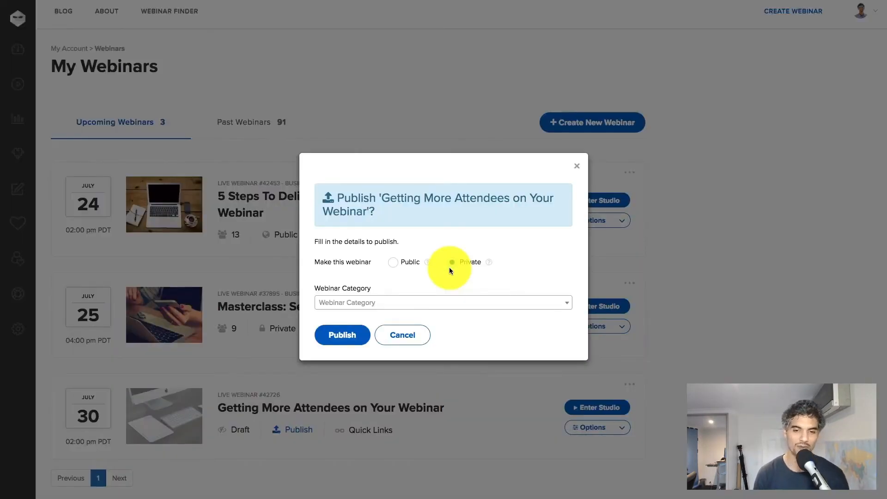
Step: Publish 'Getting More Attendees on Your Webinar' with Private visibility and the Business category
{"action": "left_click", "coordinate": [450, 266]}
{"action": "left_click", "coordinate": [438, 303]}
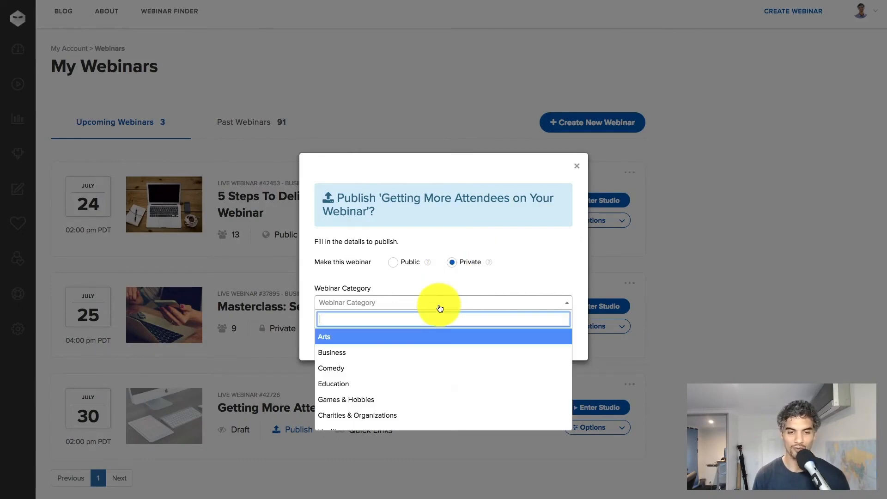
{"action": "left_click", "coordinate": [432, 352]}
{"action": "left_click", "coordinate": [350, 341]}
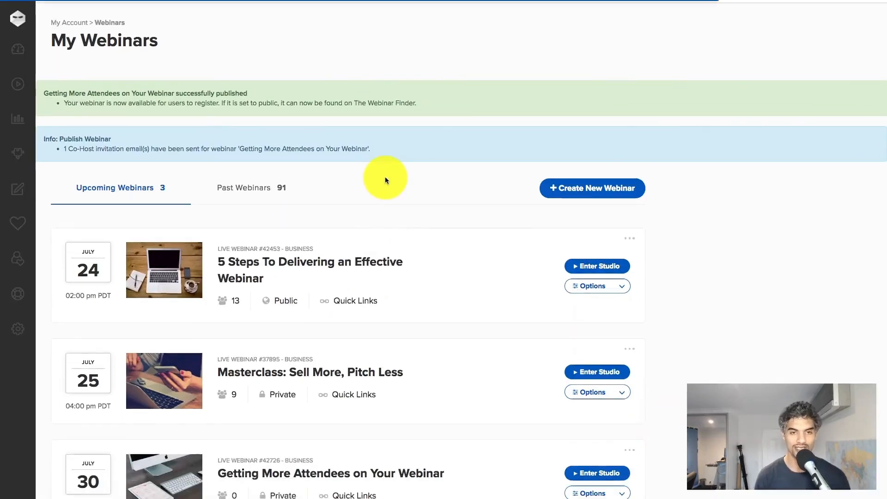
{"action": "scroll", "coordinate": [410, 251], "scroll_direction": "down", "scroll_amount": 2}
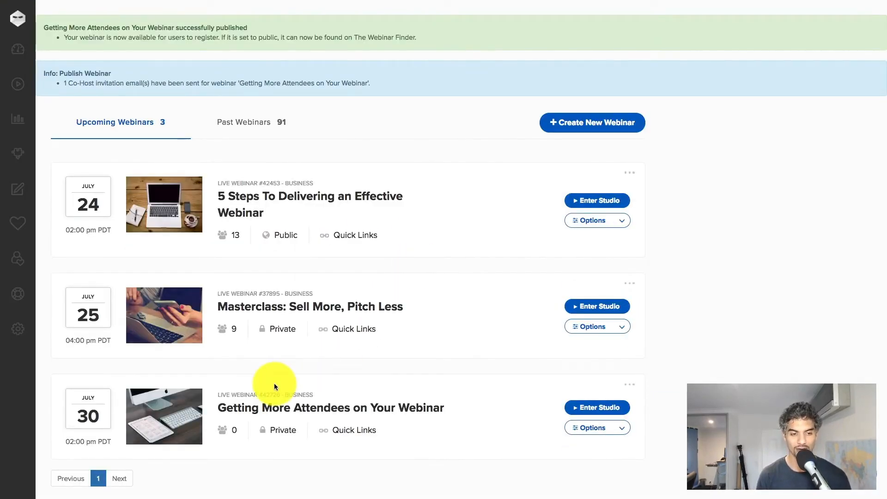
Step: Replace the webinar thumbnail with a mountain landscape photo from the sixth image page
{"action": "mouse_move", "coordinate": [166, 421]}
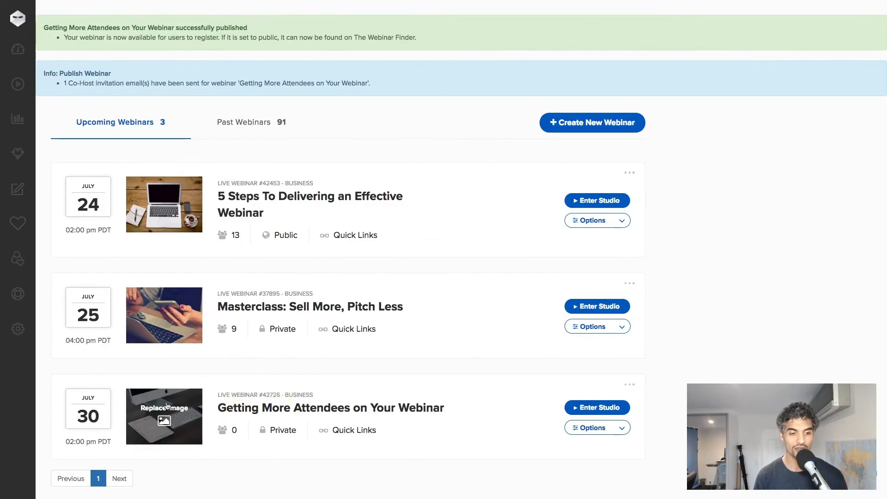
{"action": "left_click", "coordinate": [165, 420]}
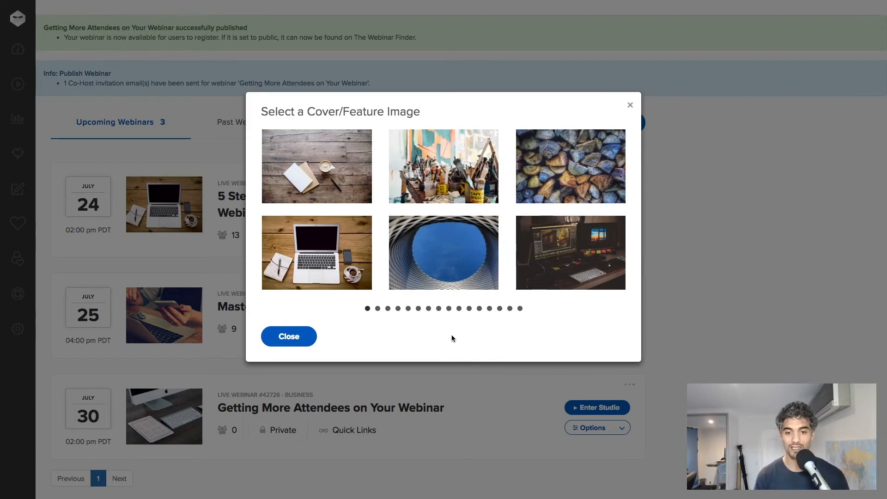
{"action": "left_click", "coordinate": [418, 309]}
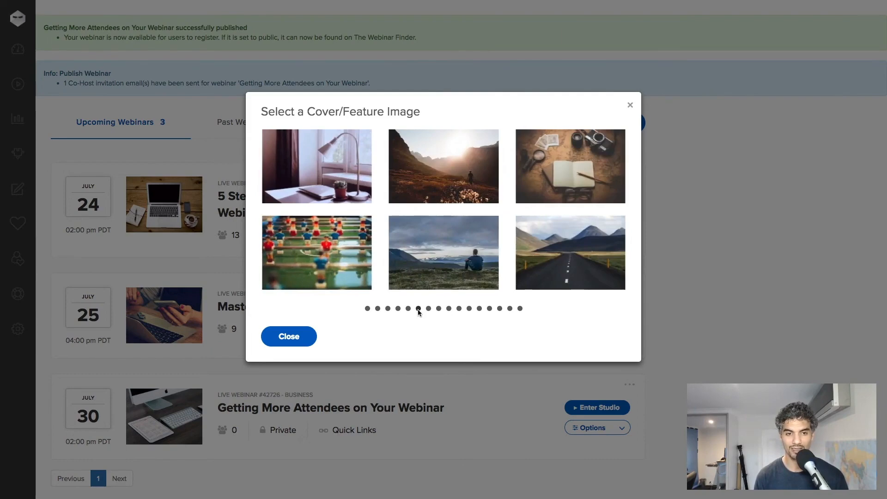
{"action": "left_click", "coordinate": [351, 200]}
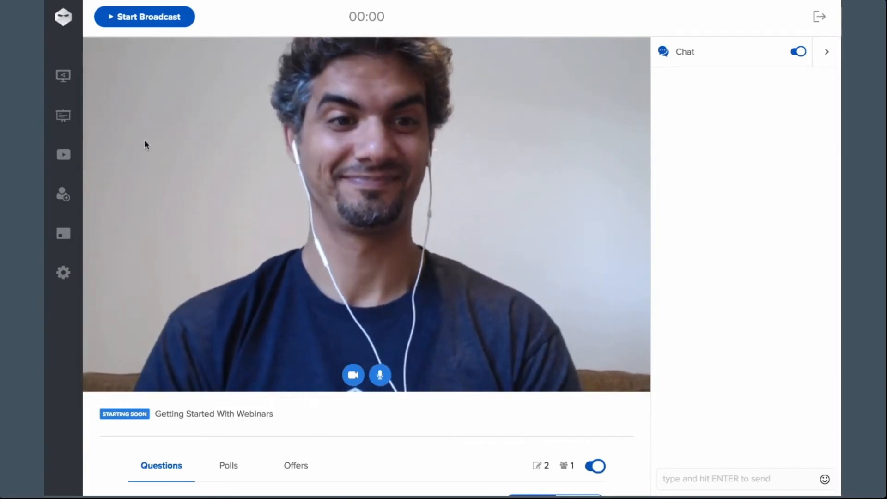
Step: Load the 'Webinars That Convert.pptx' deck from the studio slides panel onto the stage
{"action": "left_click", "coordinate": [64, 119]}
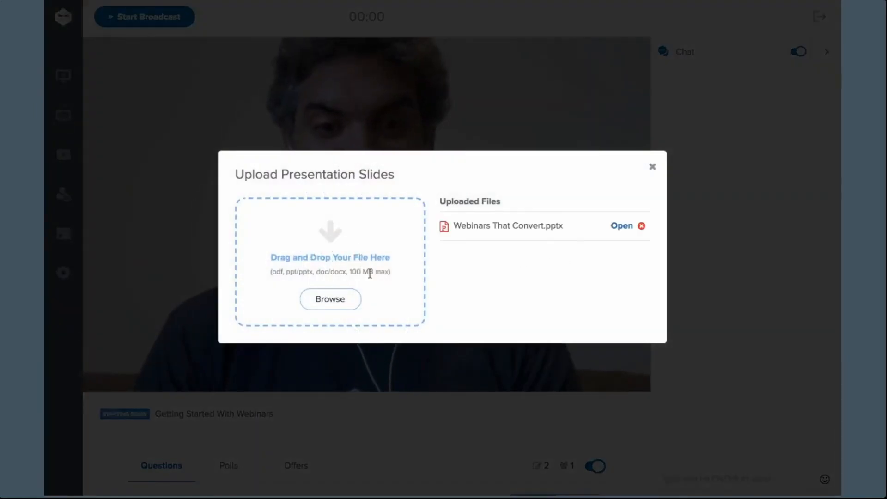
{"action": "left_click", "coordinate": [620, 229]}
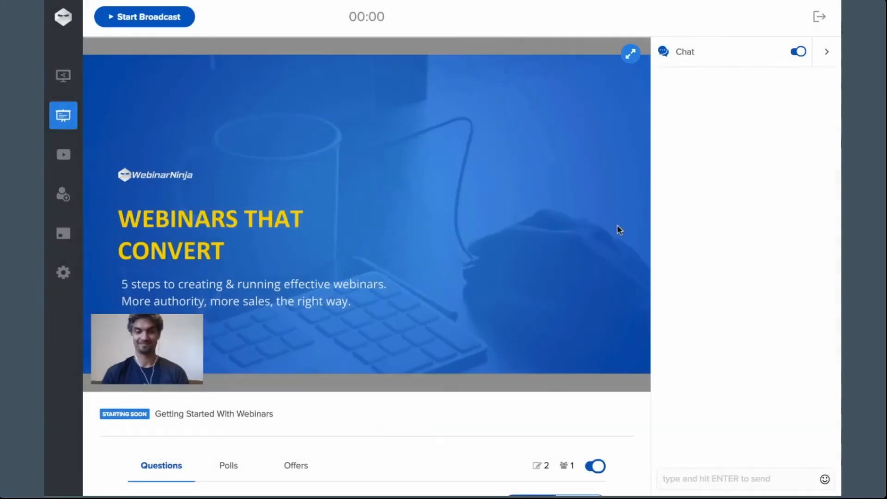